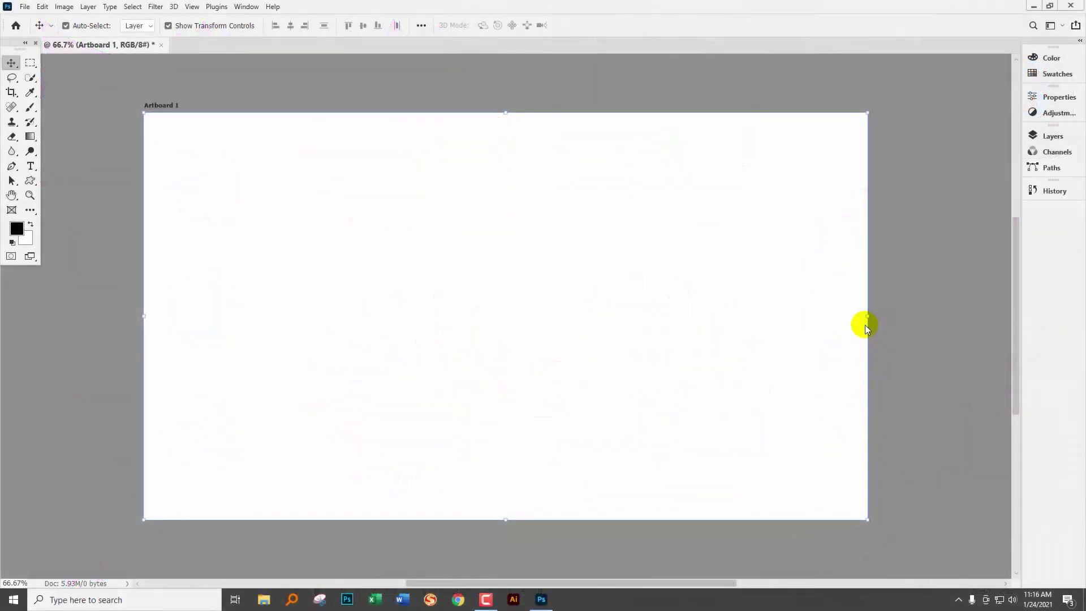
Switch to the Custom Shape Tool from the shape tools group
left_click(30, 181)
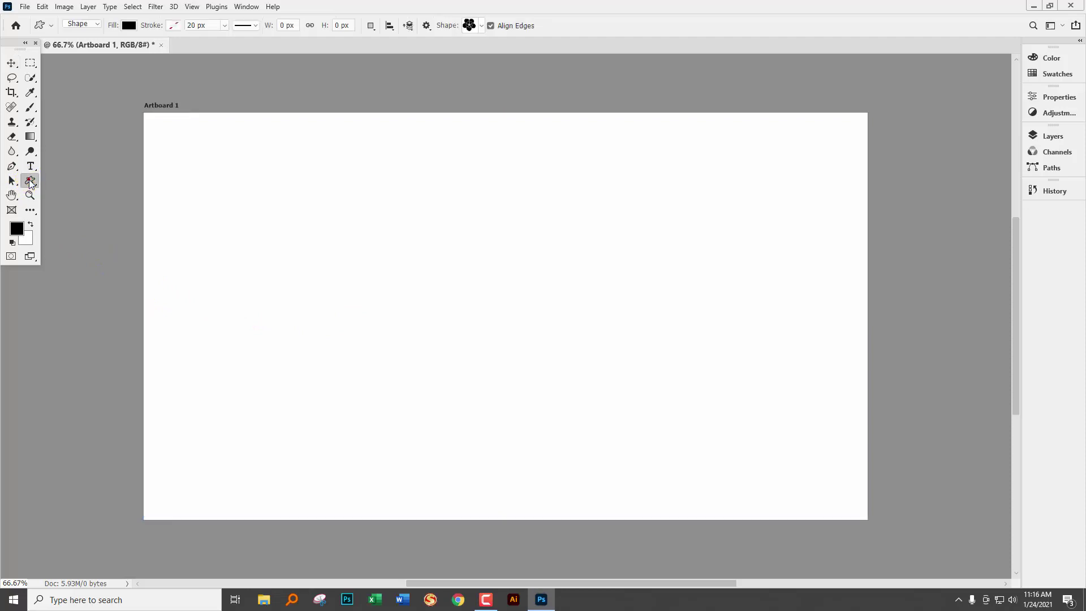
right_click(30, 180)
left_click(79, 235)
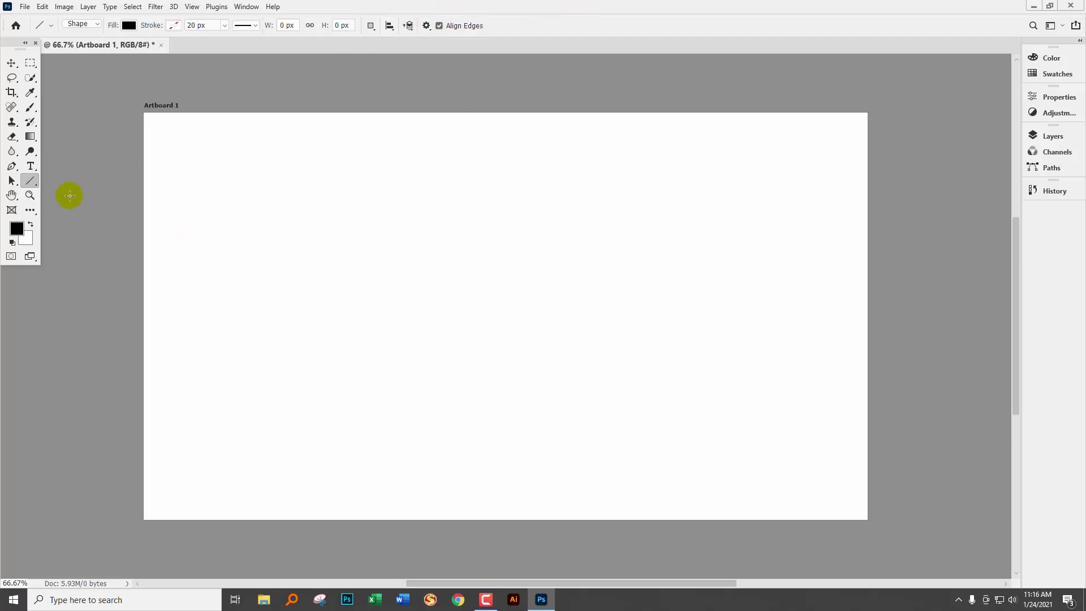
right_click(28, 180)
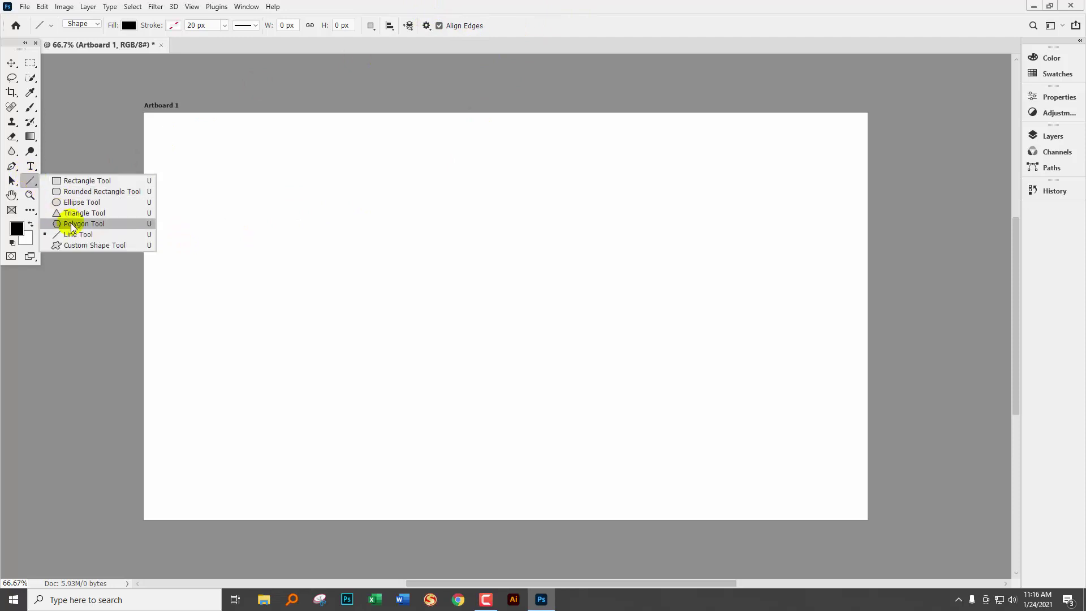
left_click(79, 244)
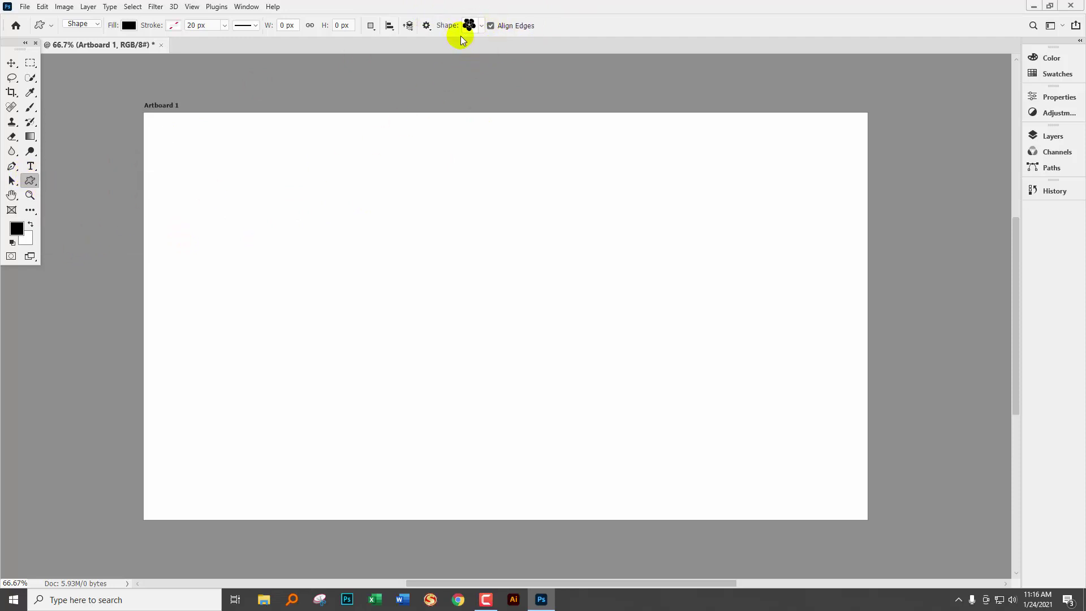
Append the default shapes to the custom shape library from the Shape picker's gear menu
left_click(481, 25)
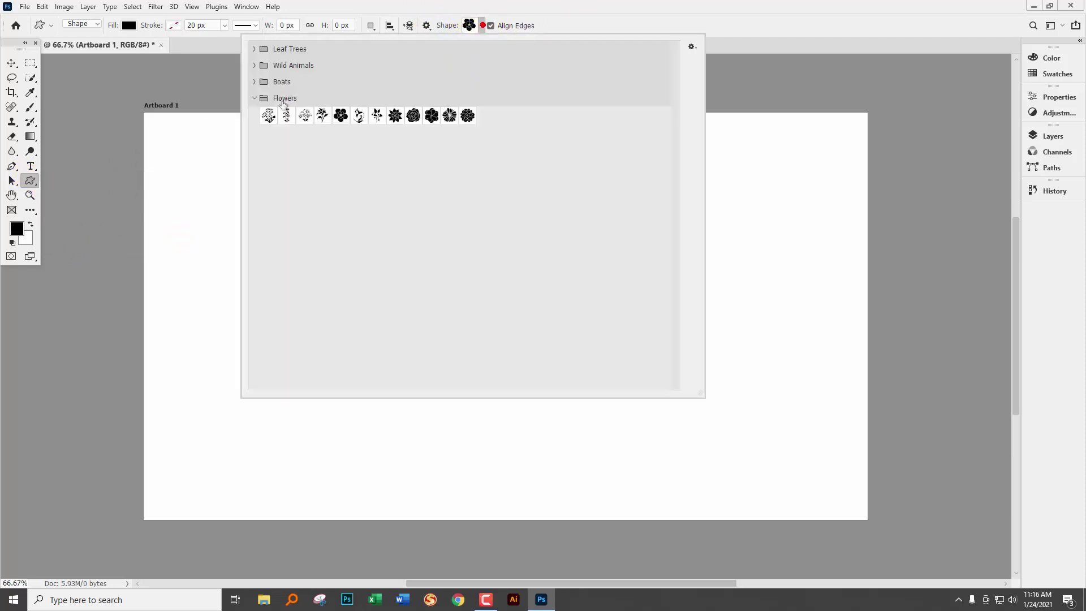
left_click(263, 99)
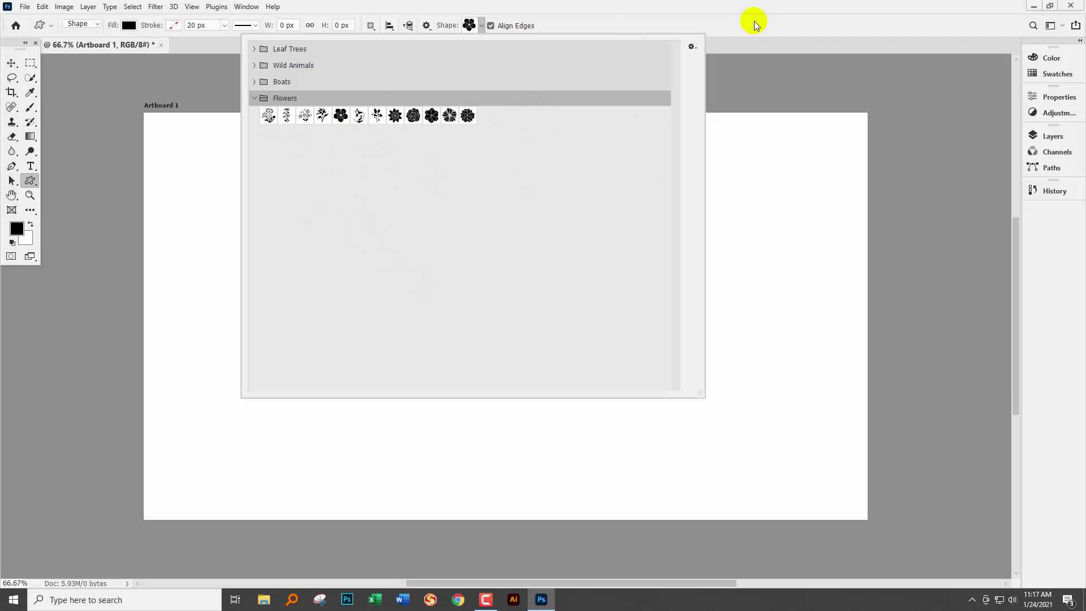
left_click(692, 48)
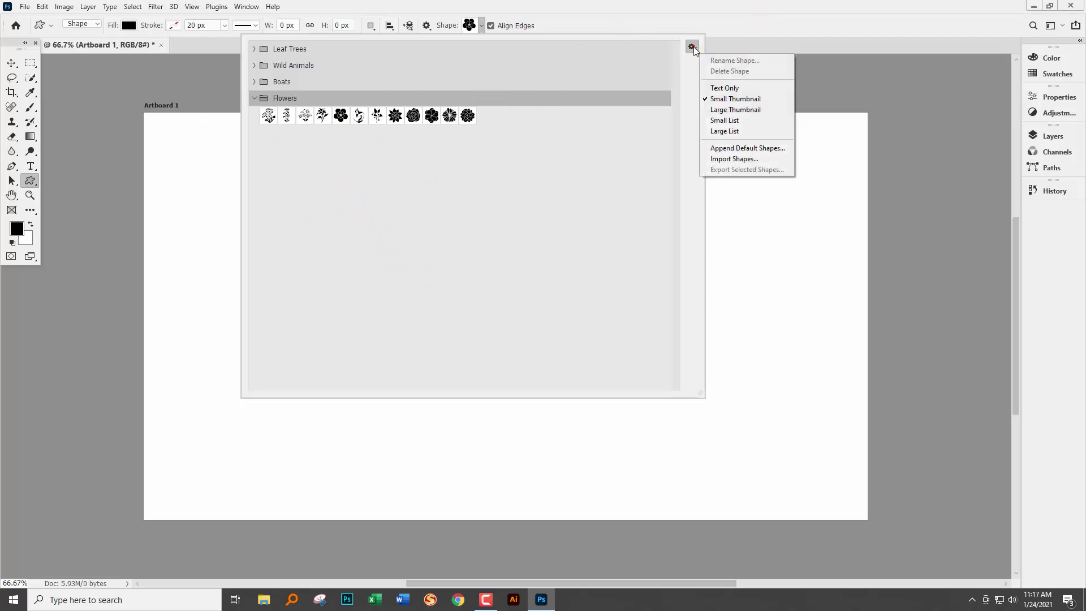
left_click(746, 150)
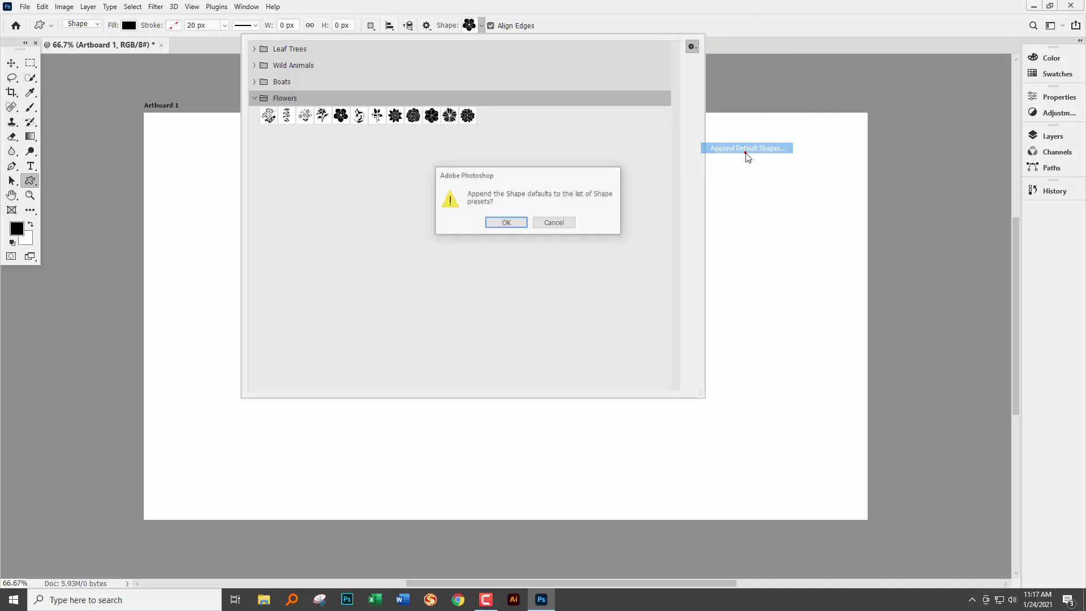
left_click(501, 223)
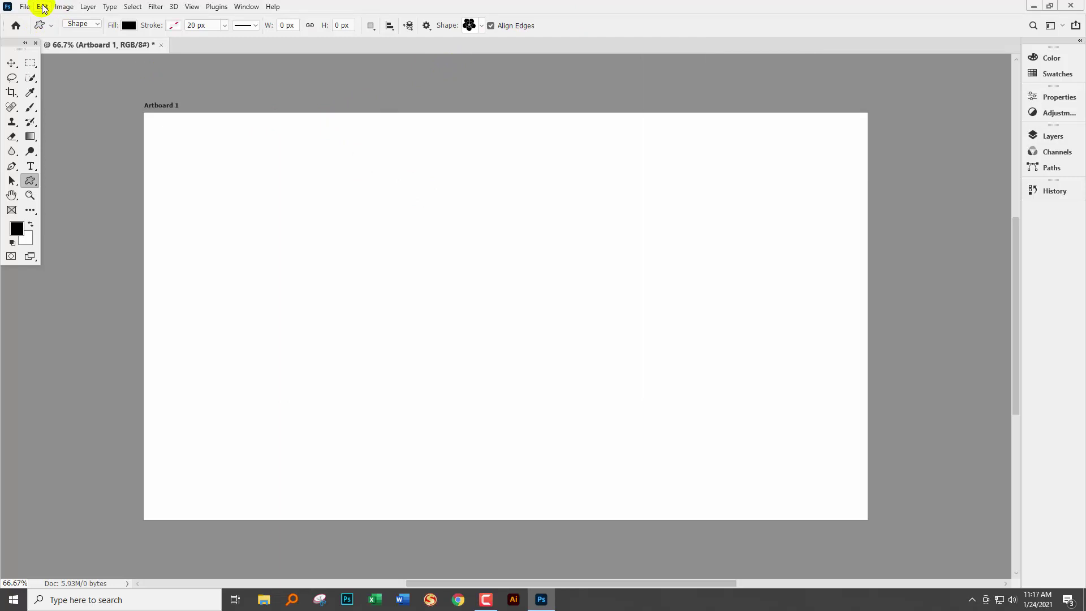
left_click(43, 8)
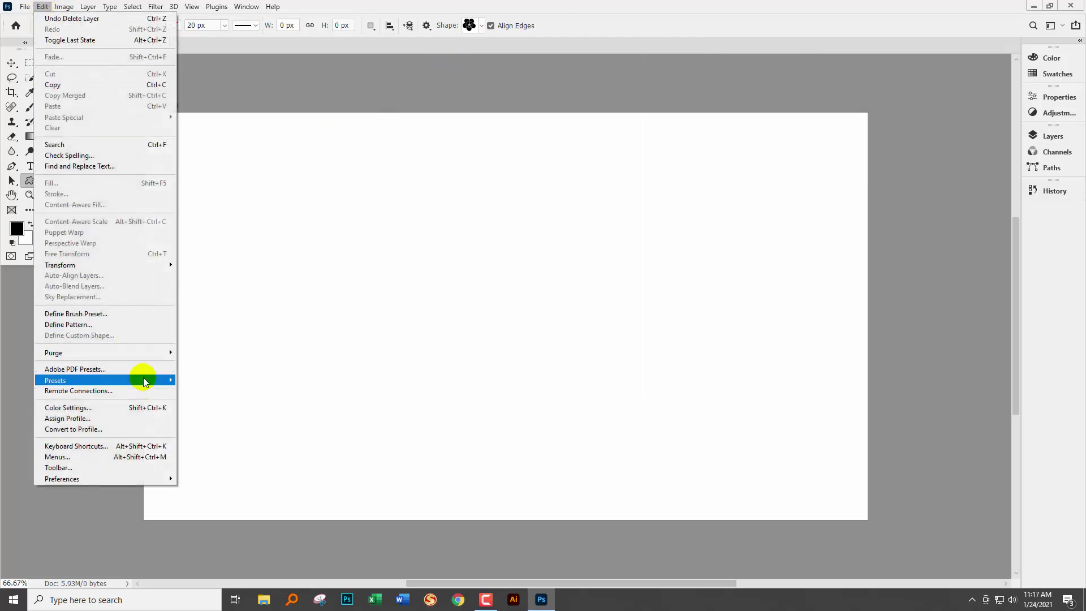
mouse_move(143, 379)
left_click(214, 379)
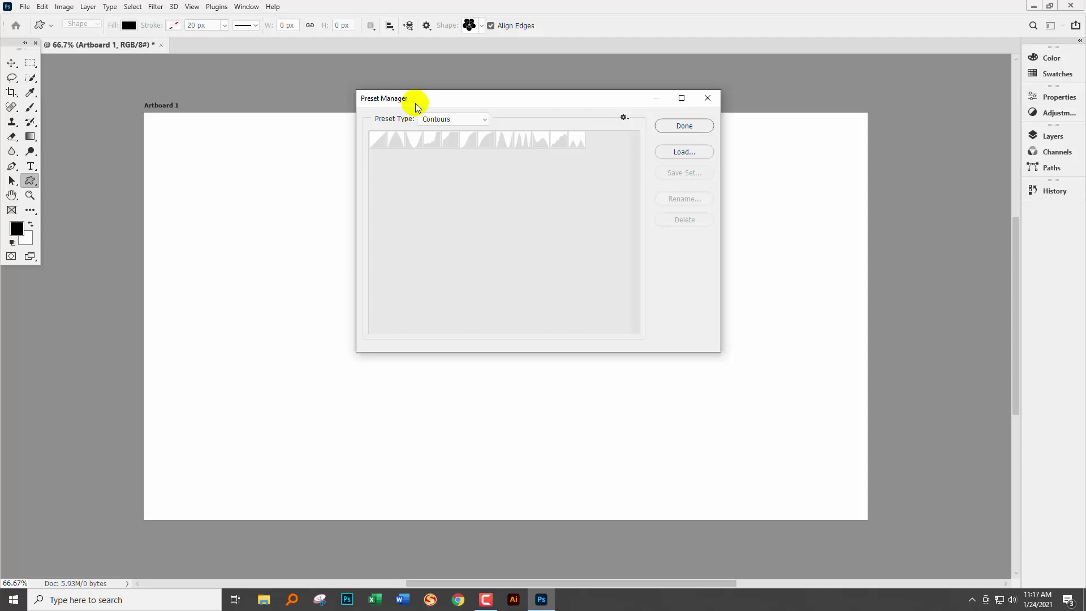
left_click(448, 118)
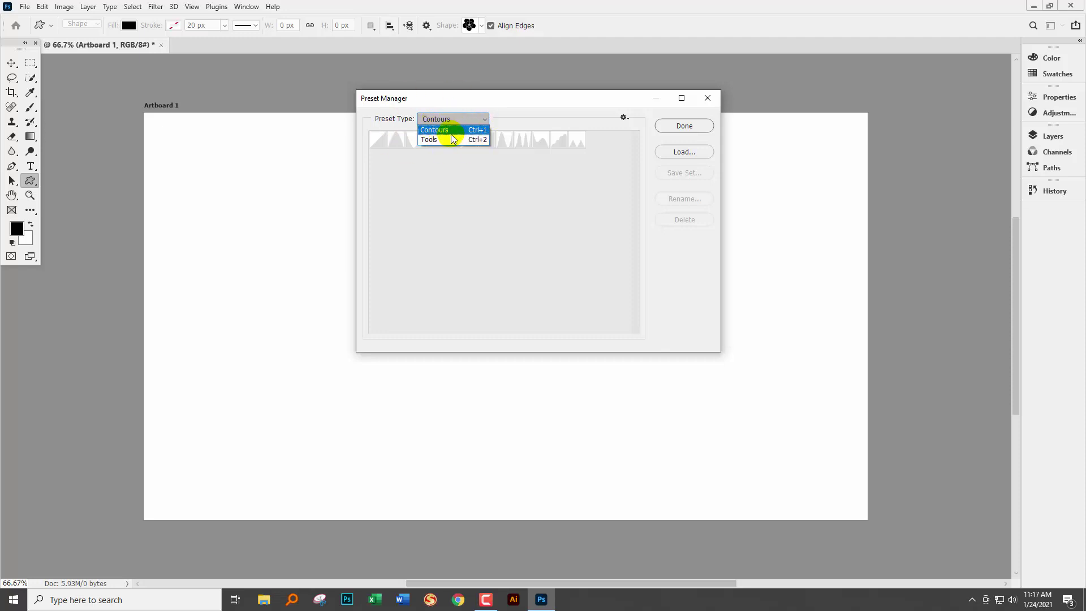
left_click(709, 105)
left_click(707, 99)
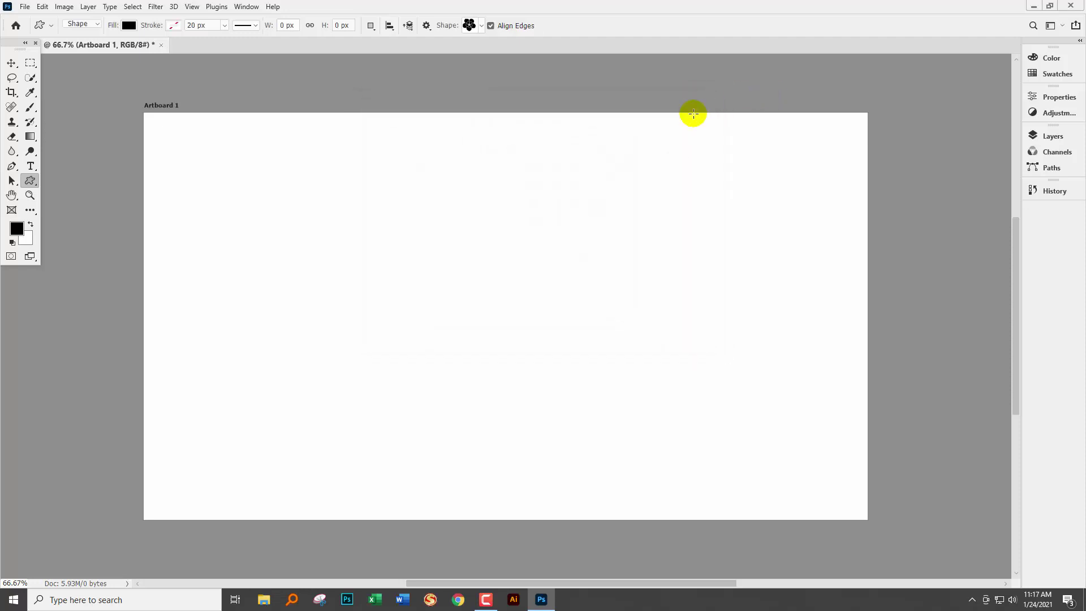
Open the Shapes panel and delete the duplicate Leaf Trees group
left_click(244, 8)
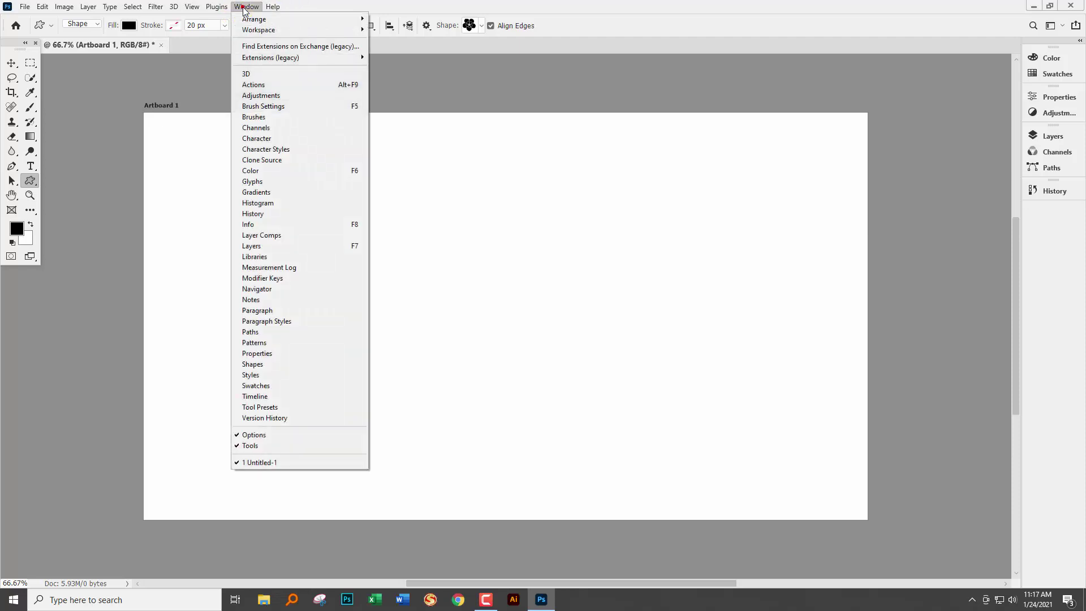
left_click(329, 369)
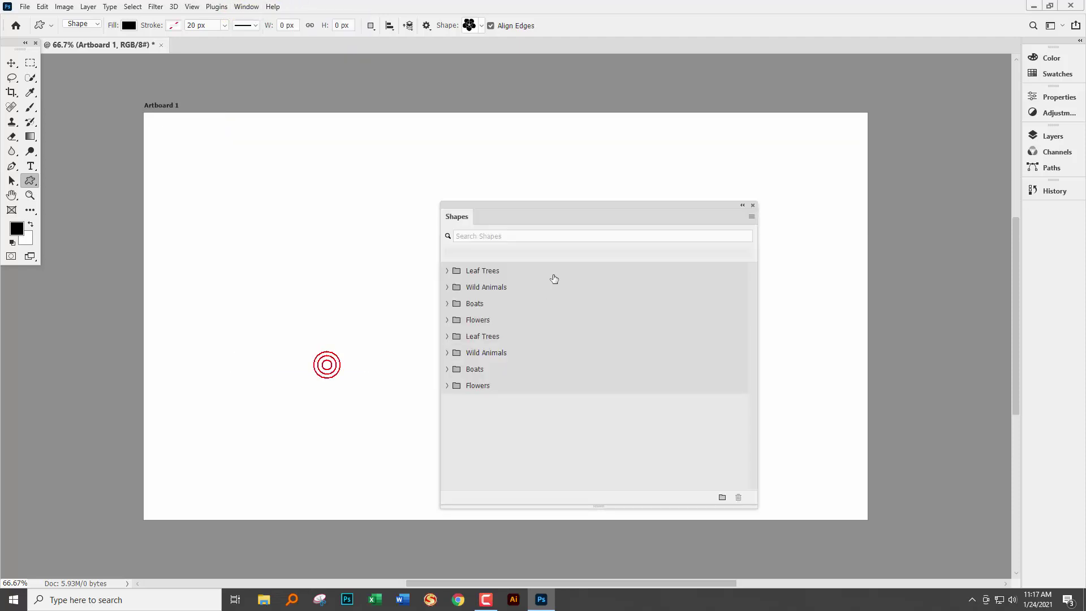
right_click(506, 337)
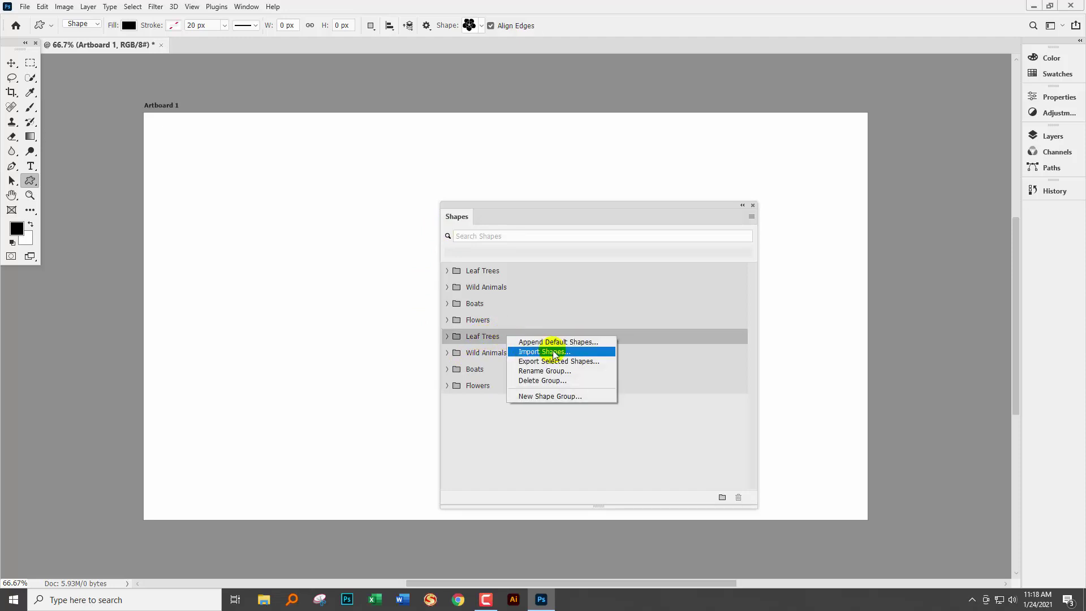
left_click(548, 380)
left_click(495, 221)
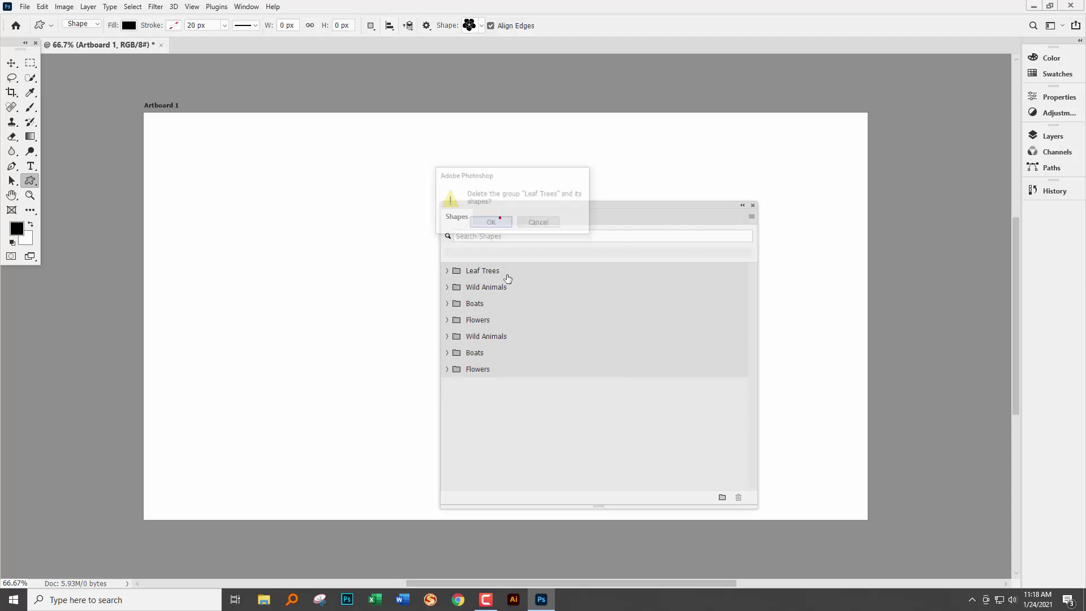
Delete the duplicate Wild Animals, Boats and Flowers groups
right_click(519, 338)
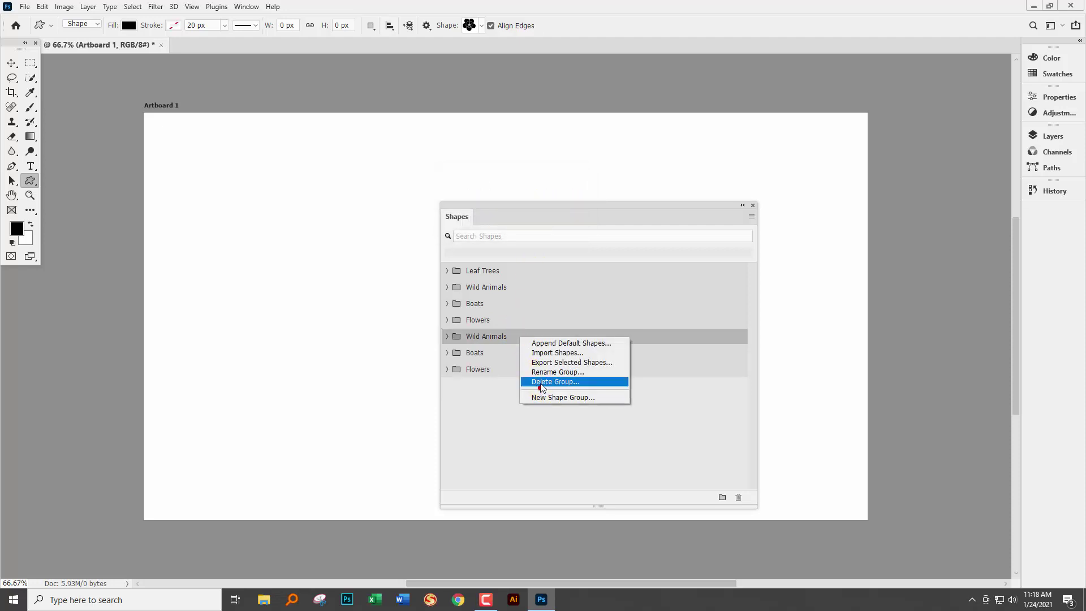
left_click(566, 382)
left_click(504, 224)
right_click(524, 341)
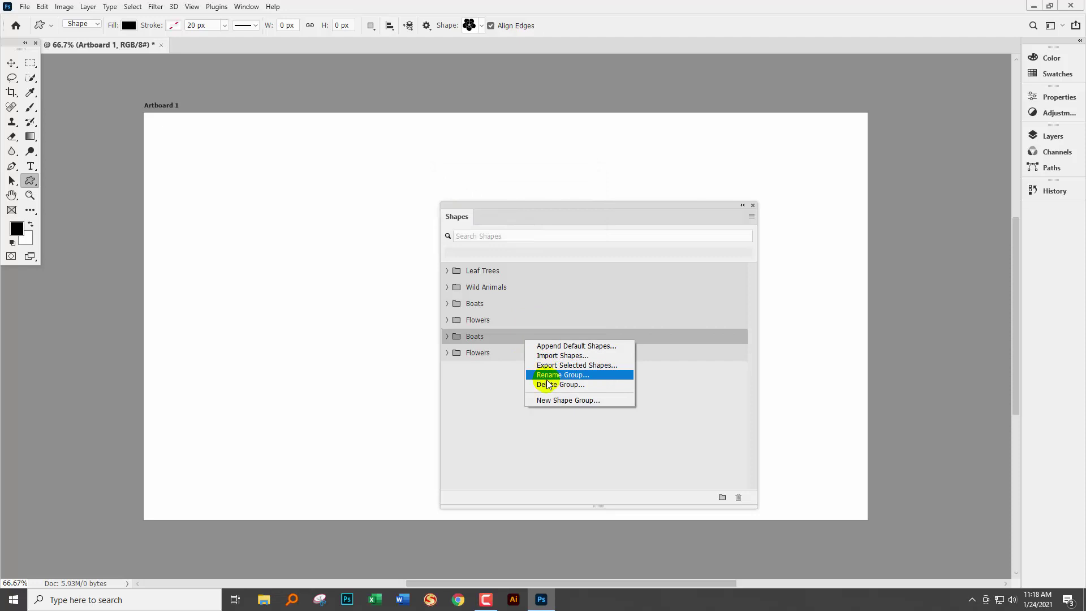
left_click(546, 379)
left_click(491, 225)
right_click(504, 336)
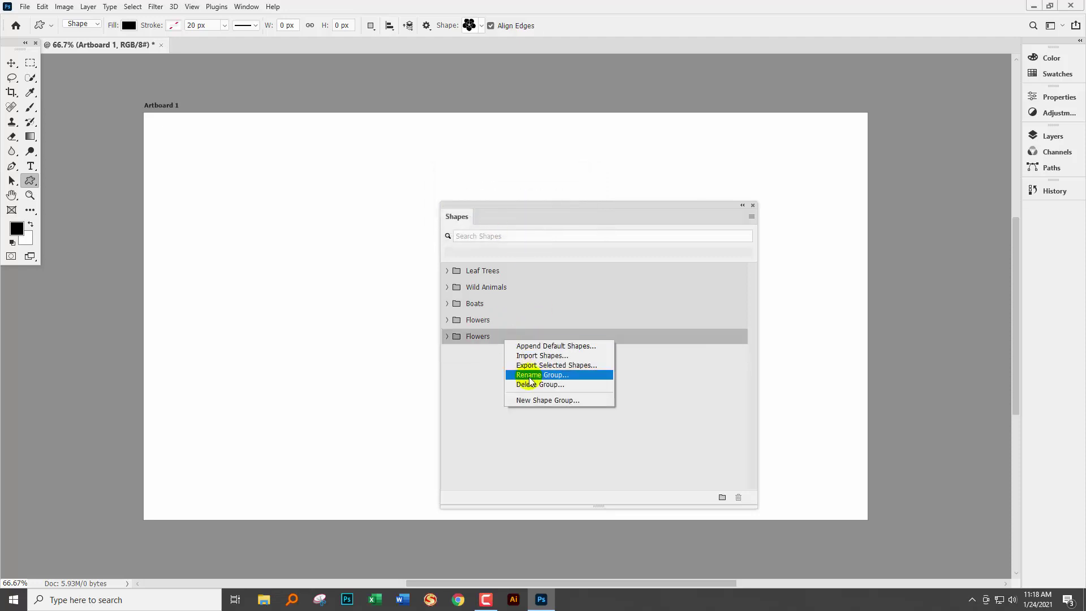
left_click(517, 375)
left_click(491, 223)
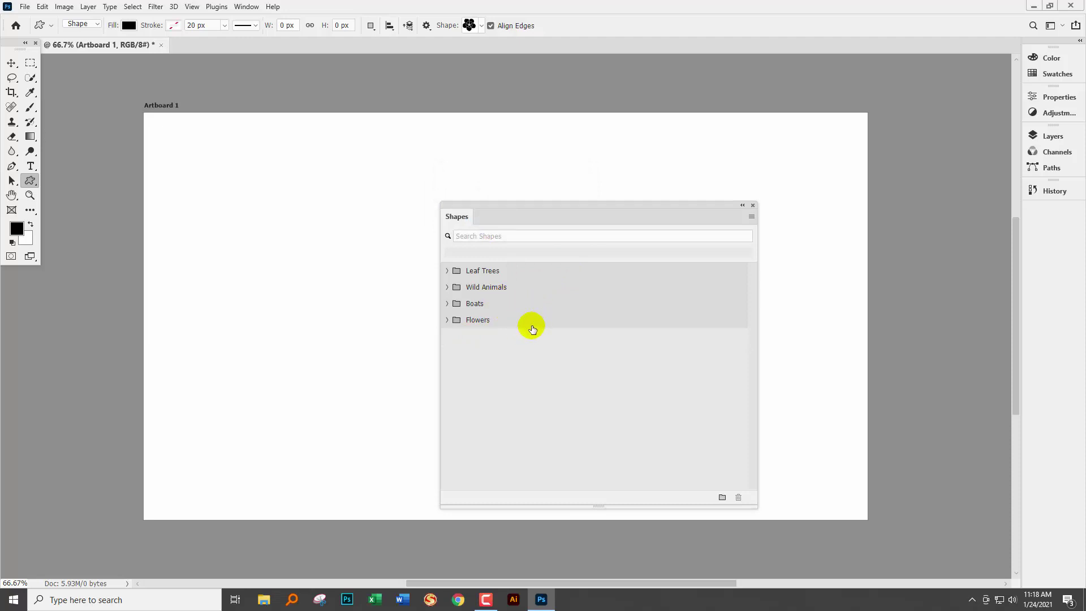
Add the Legacy Shapes and More collection and move the Shapes panel over the artboard
left_click(750, 216)
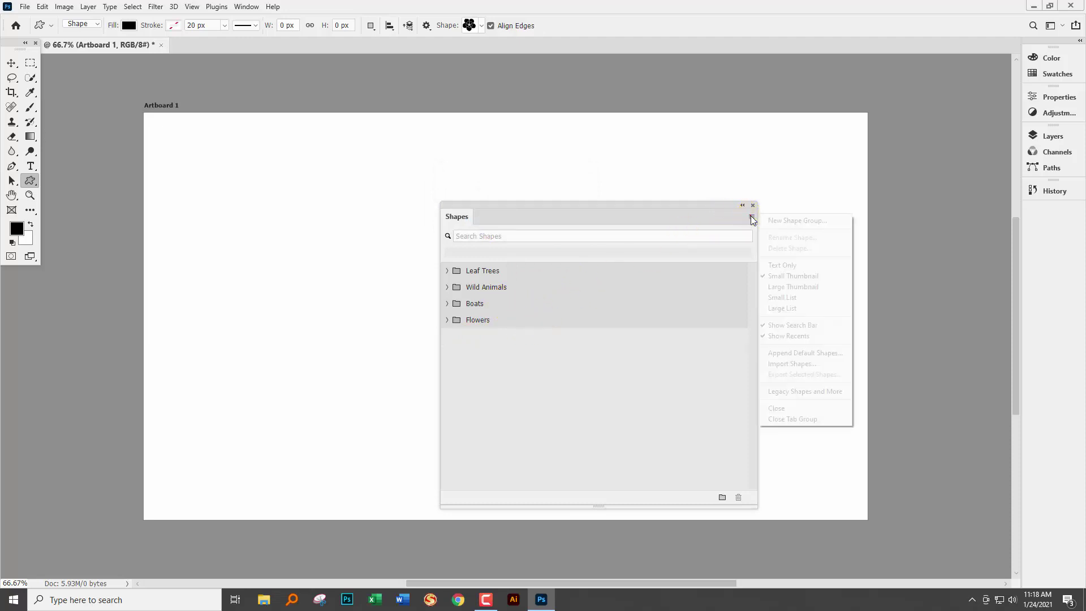
left_click(806, 391)
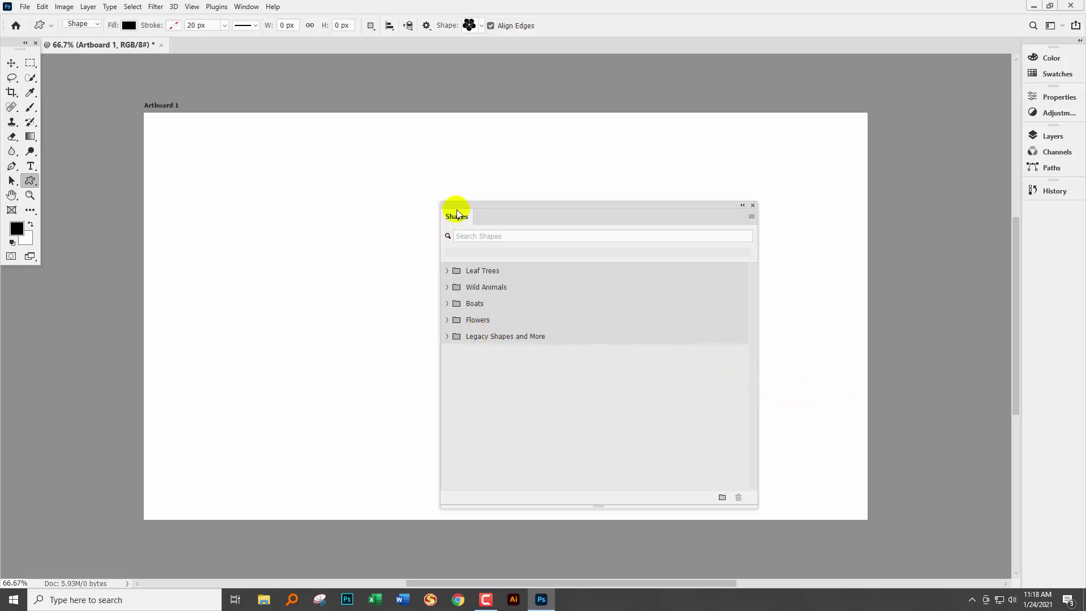
left_click_drag(467, 211, 367, 119)
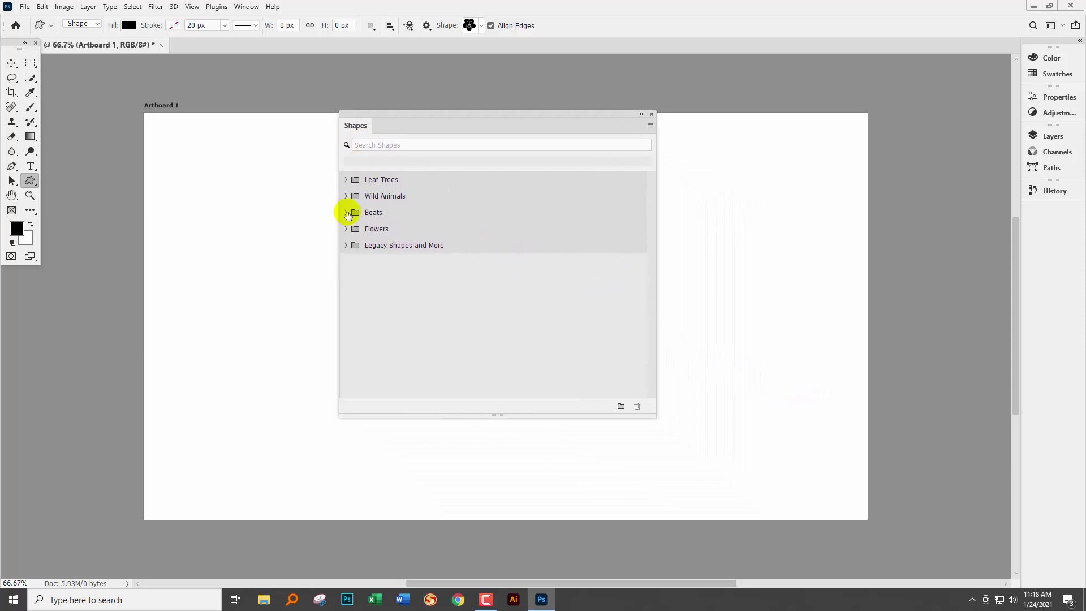
Expand Legacy Shapes and More > All Legacy Default Shapes > Shapes to show its thumbnails
left_click(347, 245)
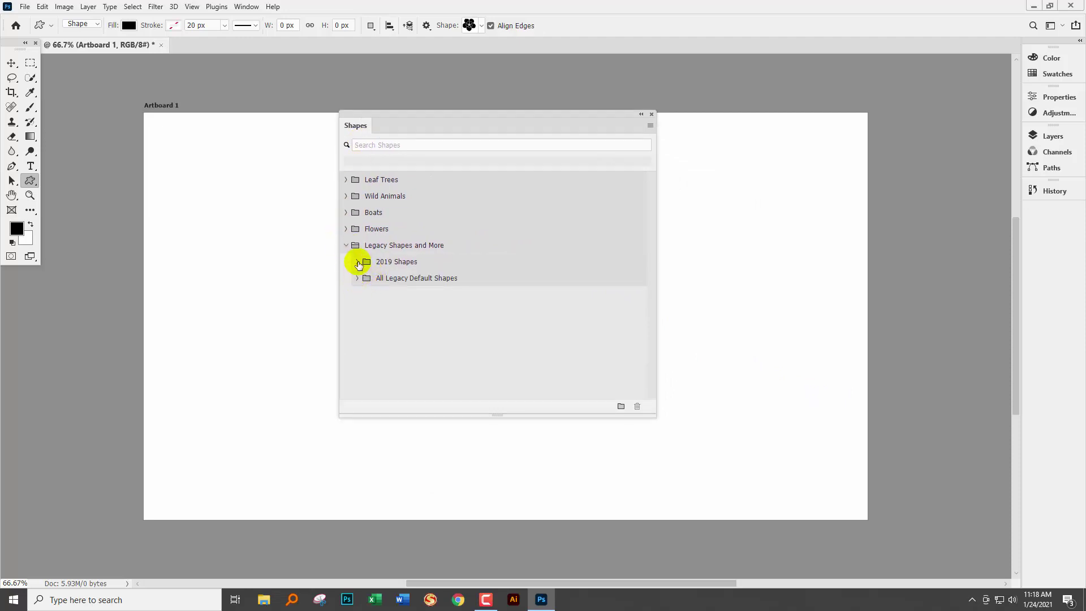
left_click(357, 261)
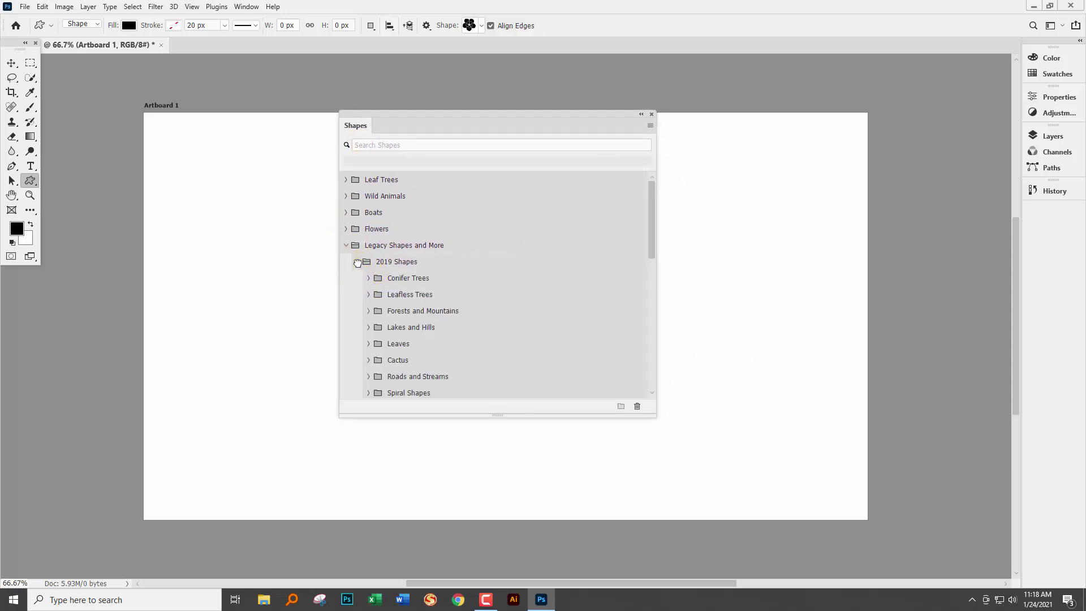
left_click(358, 262)
left_click(357, 277)
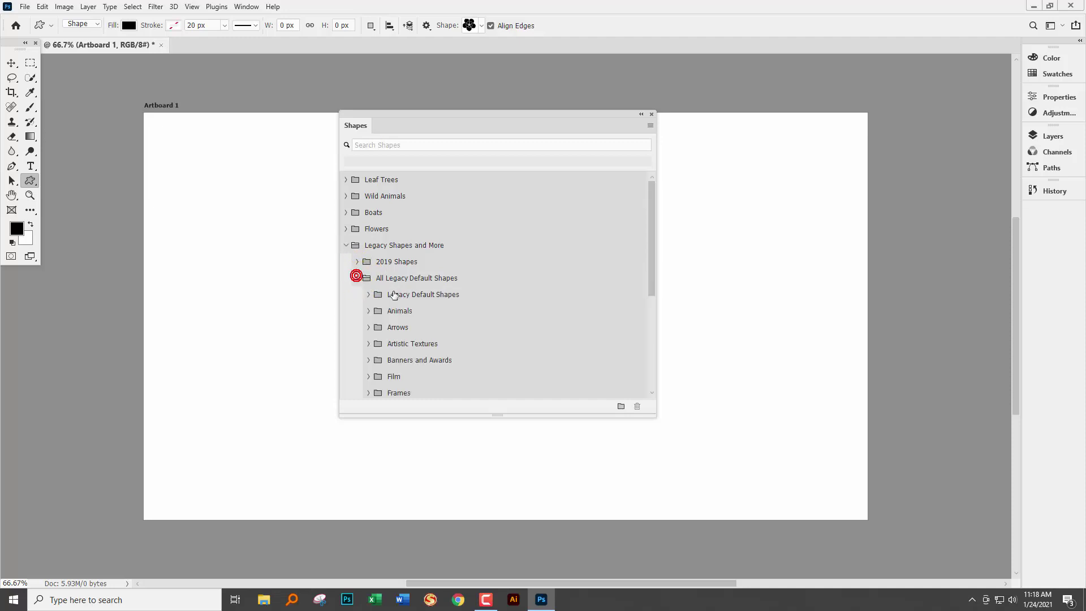
left_click_drag(650, 250, 643, 379)
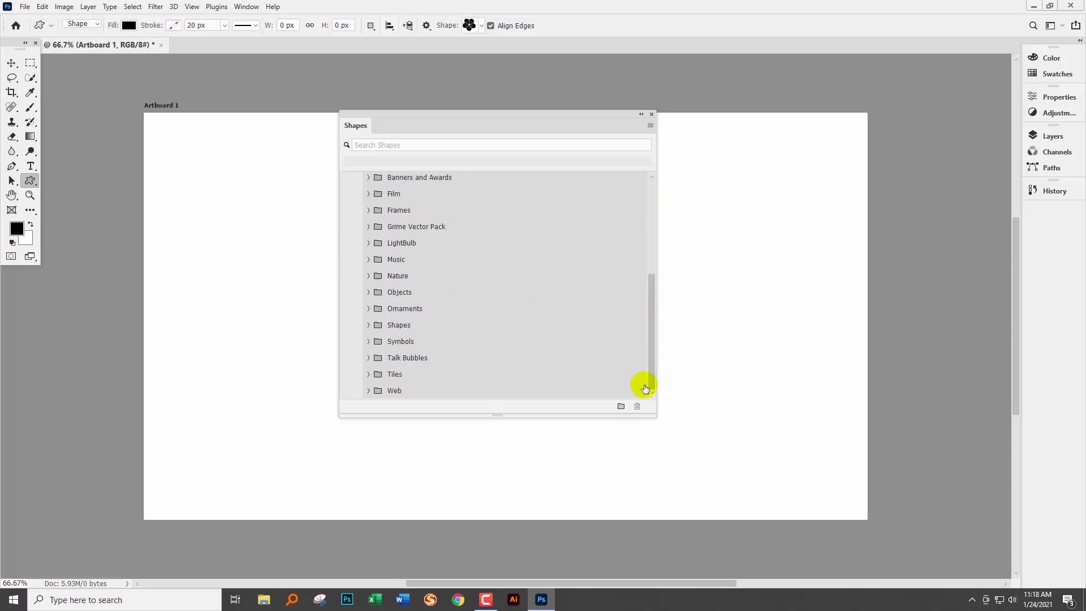
left_click(367, 326)
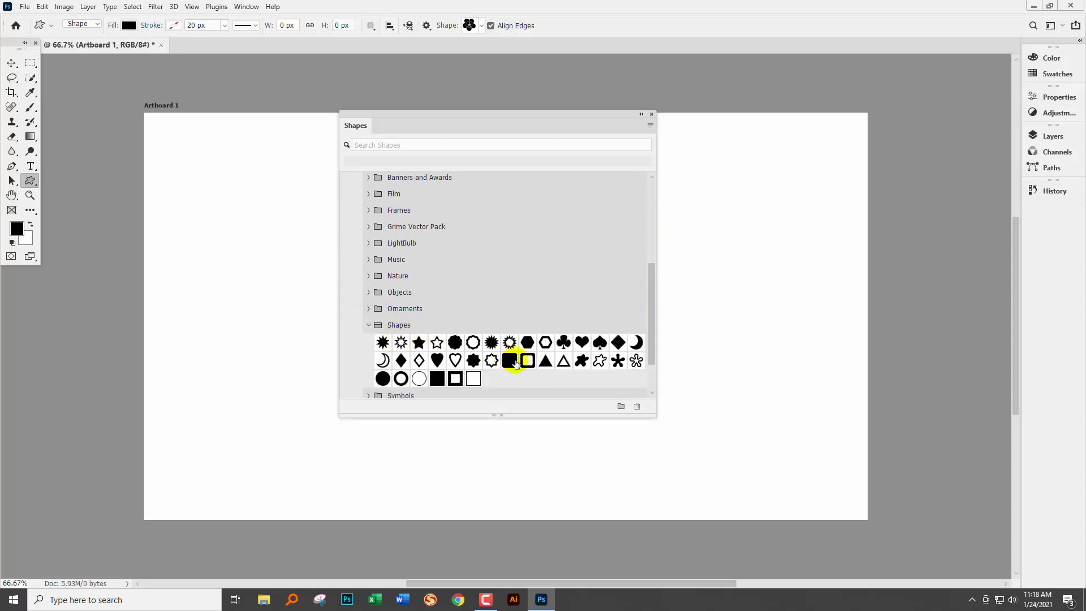
Close the Shapes panel and expand All Legacy Default Shapes > Shapes in the Shape picker
left_click(651, 115)
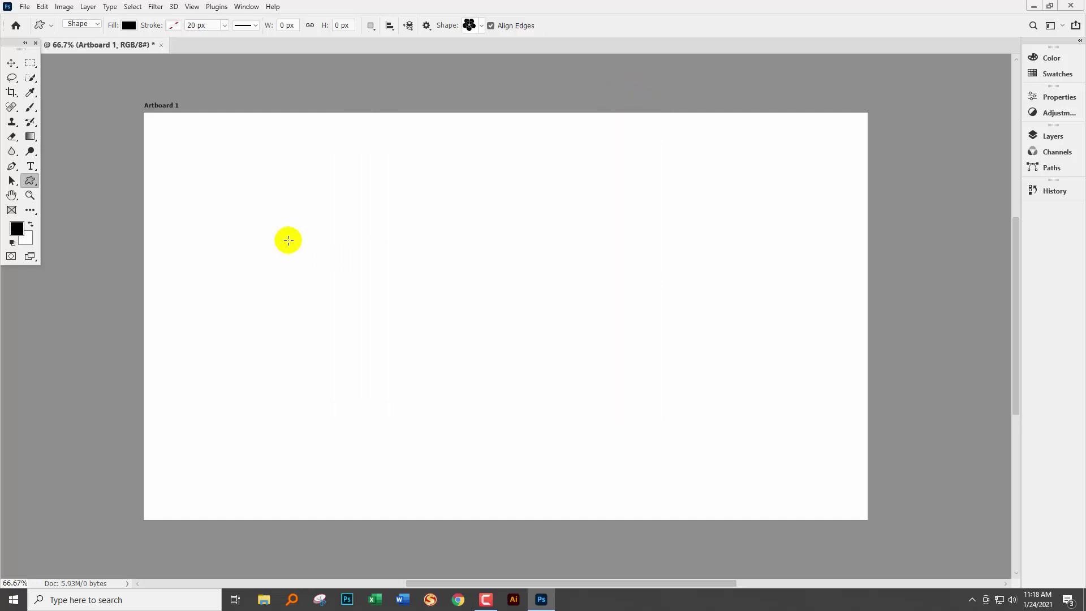
left_click(480, 25)
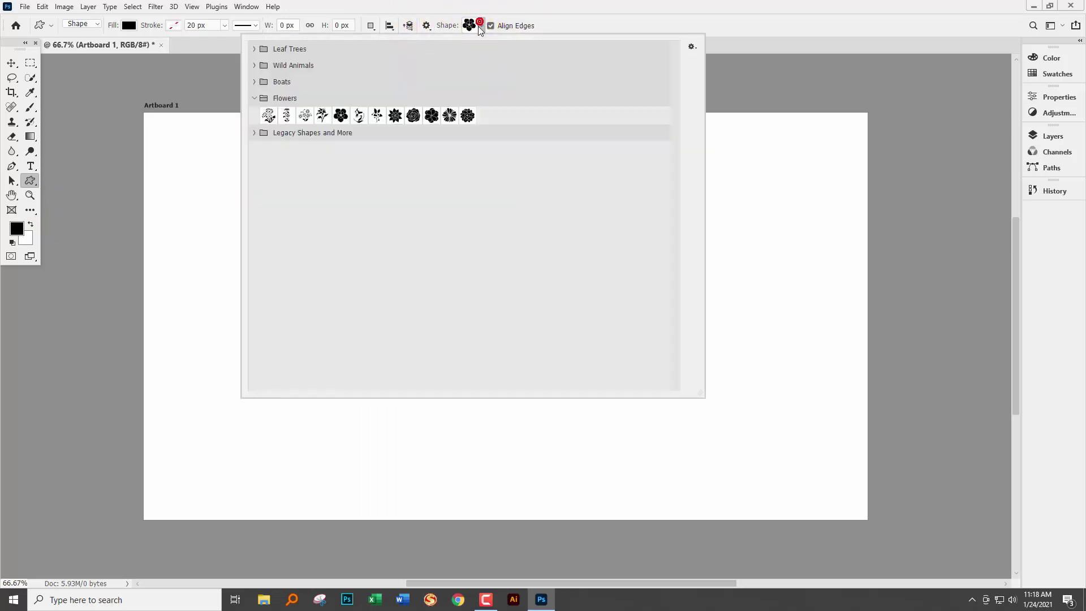
left_click(254, 134)
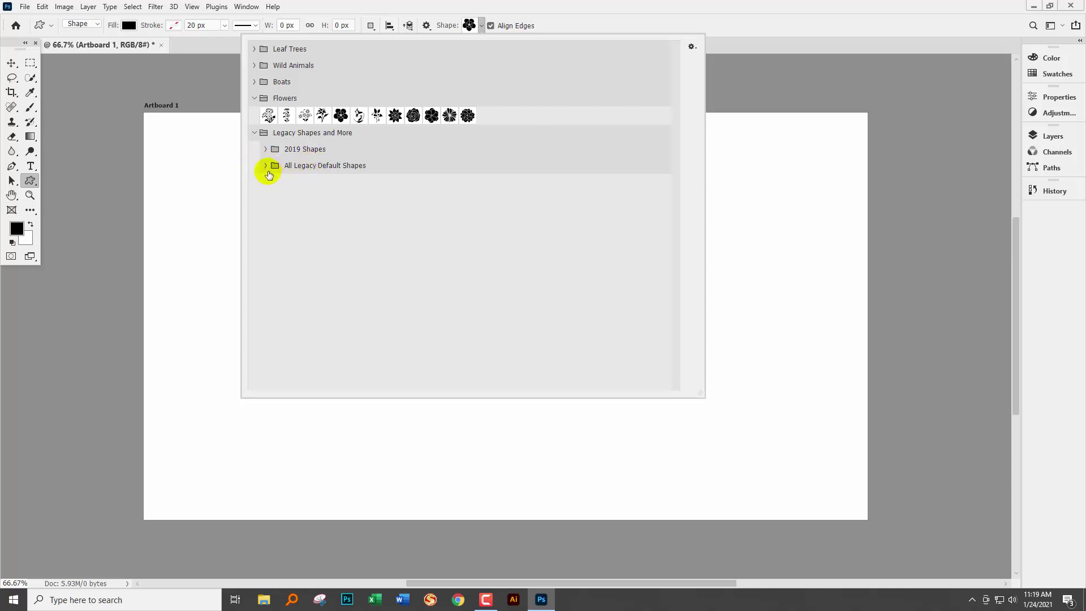
left_click(266, 168)
left_click(266, 168)
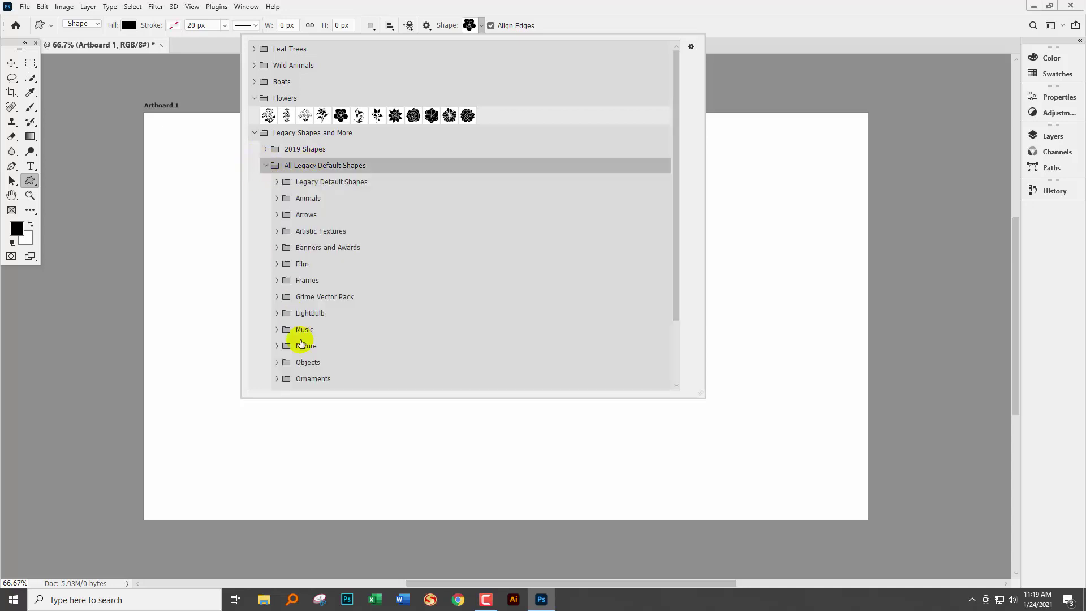
scroll(311, 334, "down", 1)
scroll(315, 329, "down", 1)
left_click(278, 349)
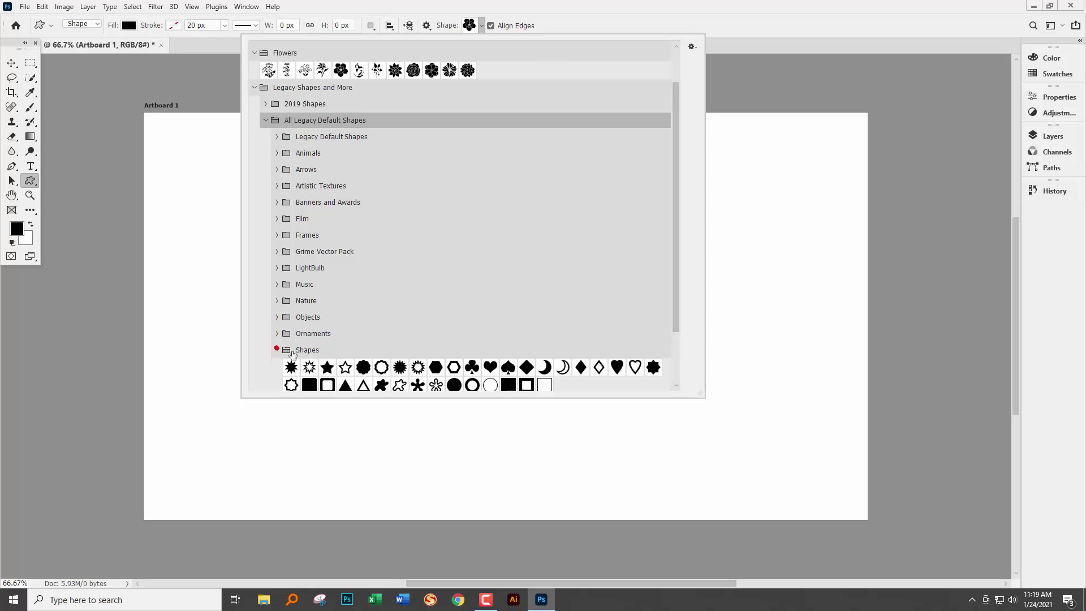
scroll(427, 318, "down", 1)
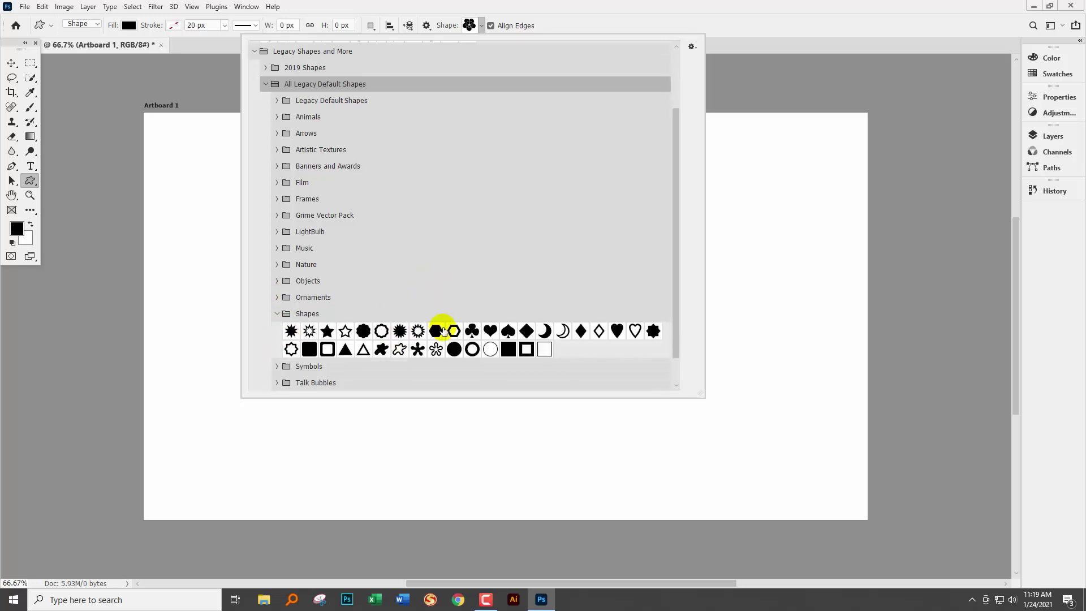
Draw a filled 5 Point Star at the artboard's upper left in Shape mode
left_click(327, 330)
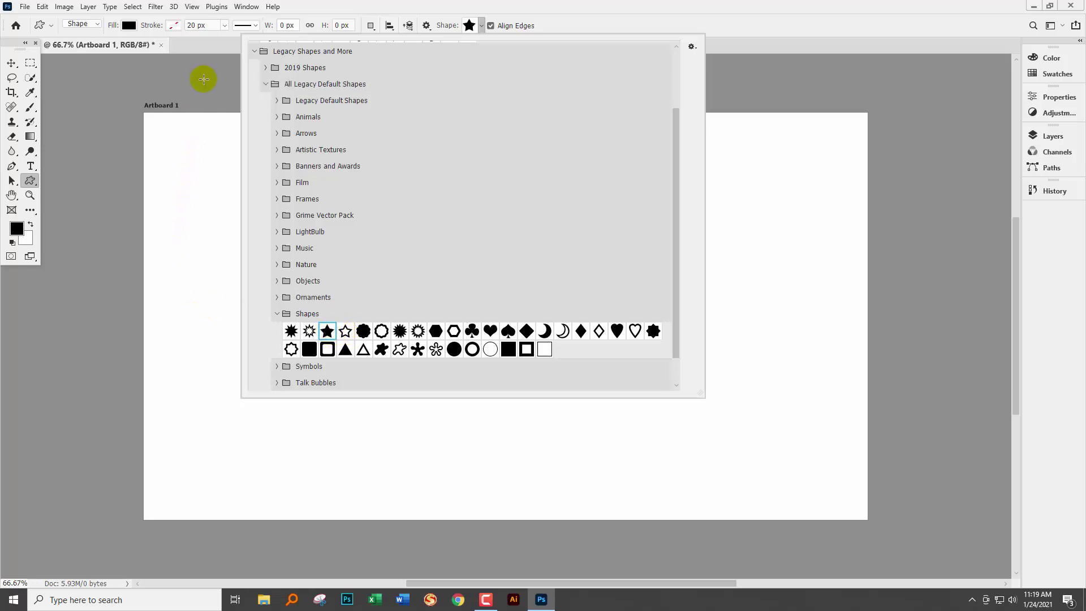
left_click(214, 50)
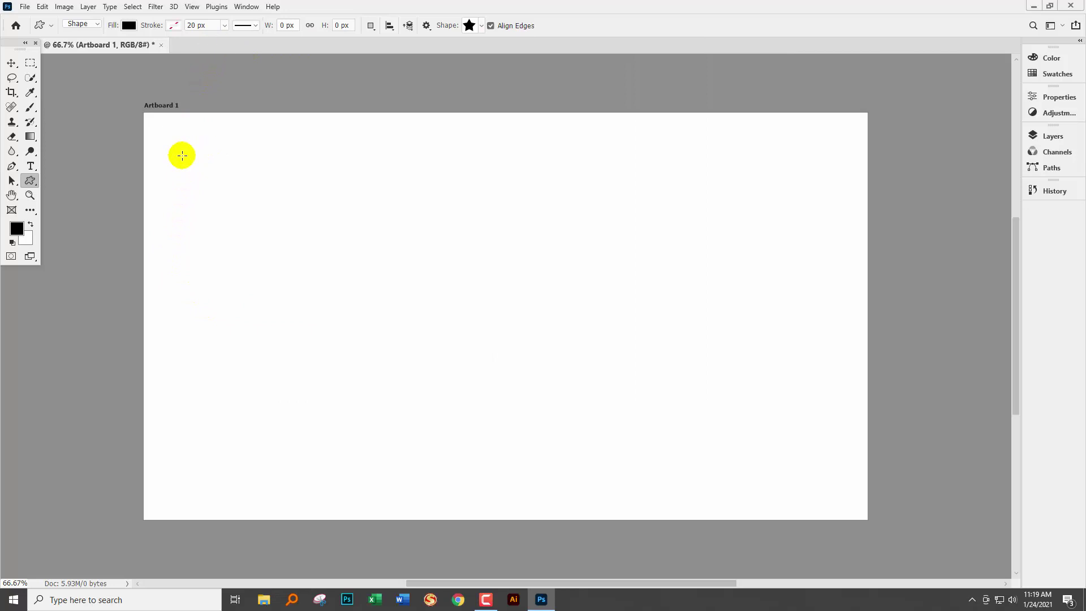
left_click_drag(182, 155, 248, 310)
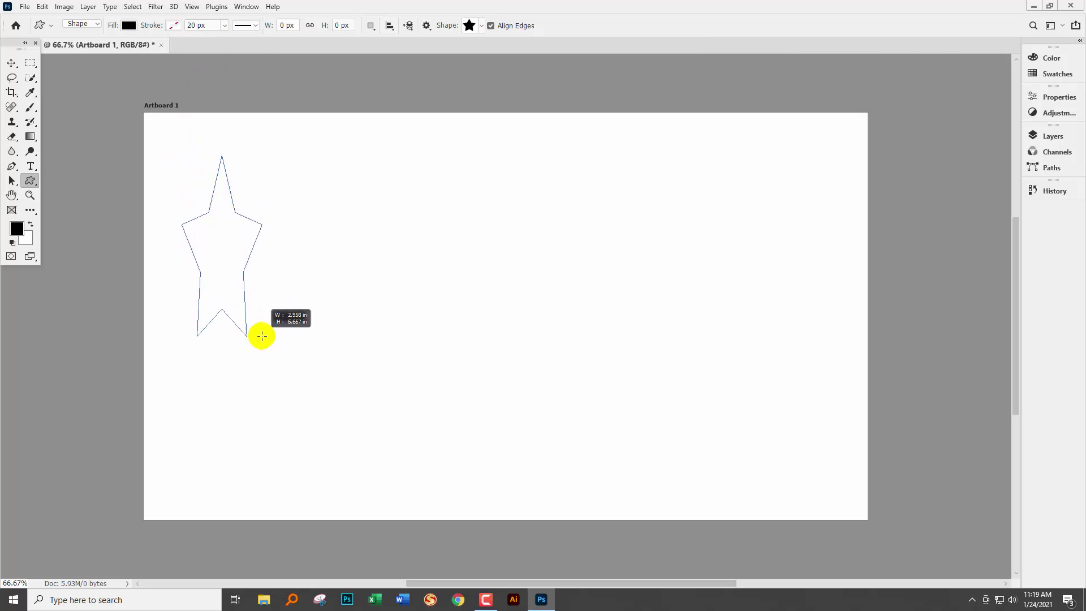
left_click_drag(262, 336, 304, 295)
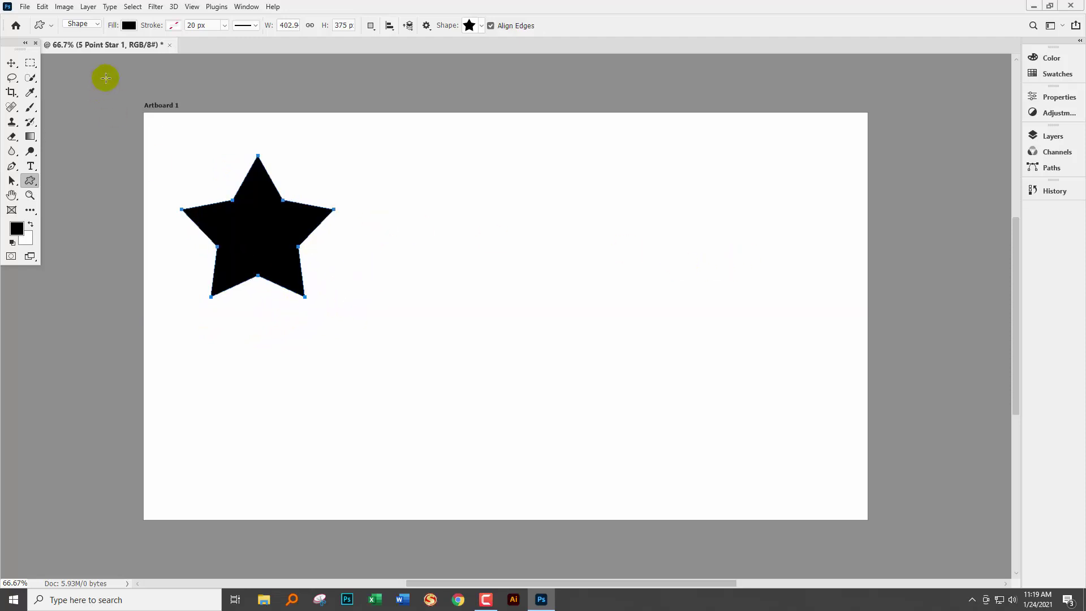
left_click(96, 27)
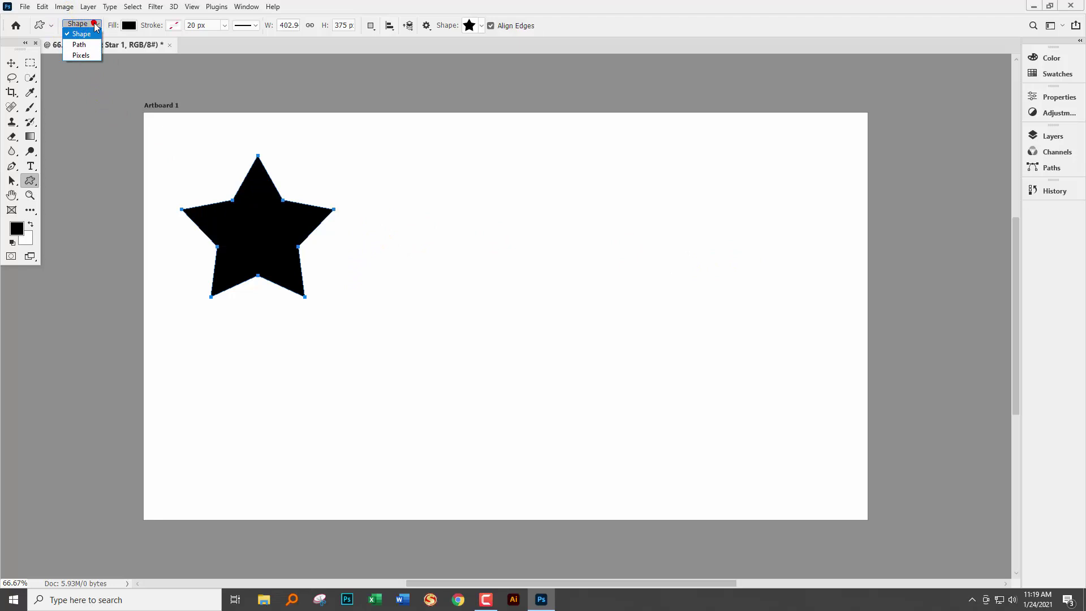
left_click(96, 28)
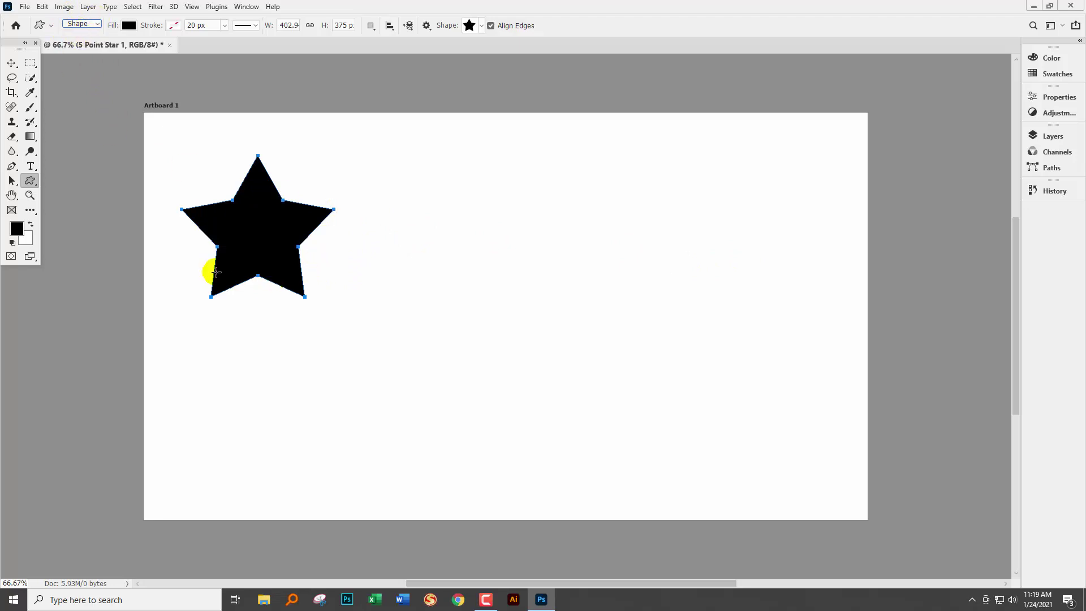
Move the star up until its tip crosses the artboard's top edge
left_click(11, 62)
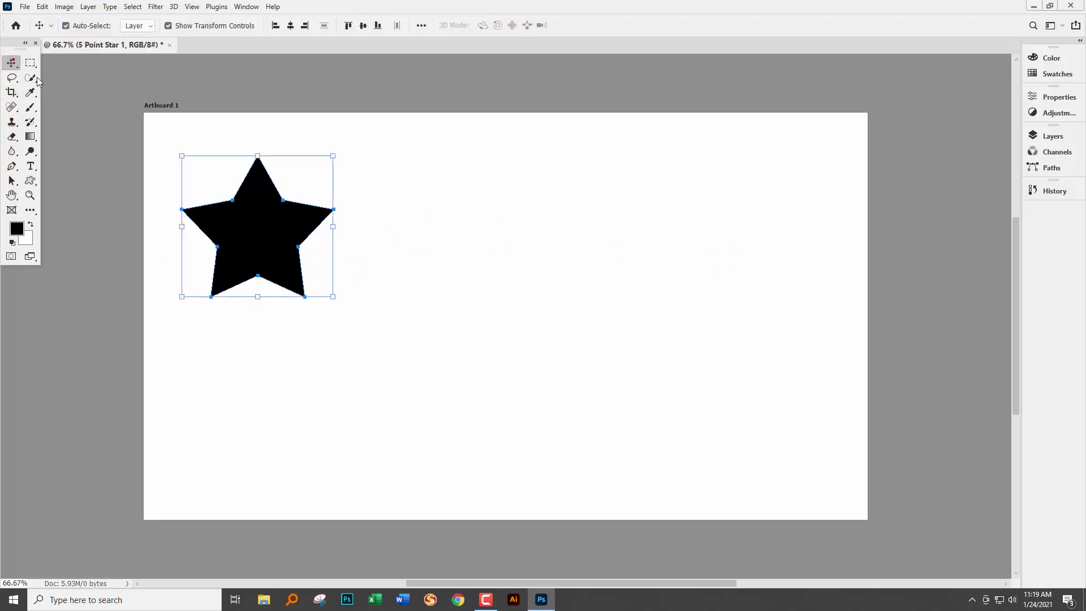
left_click(319, 331)
left_click_drag(264, 272, 116, 24)
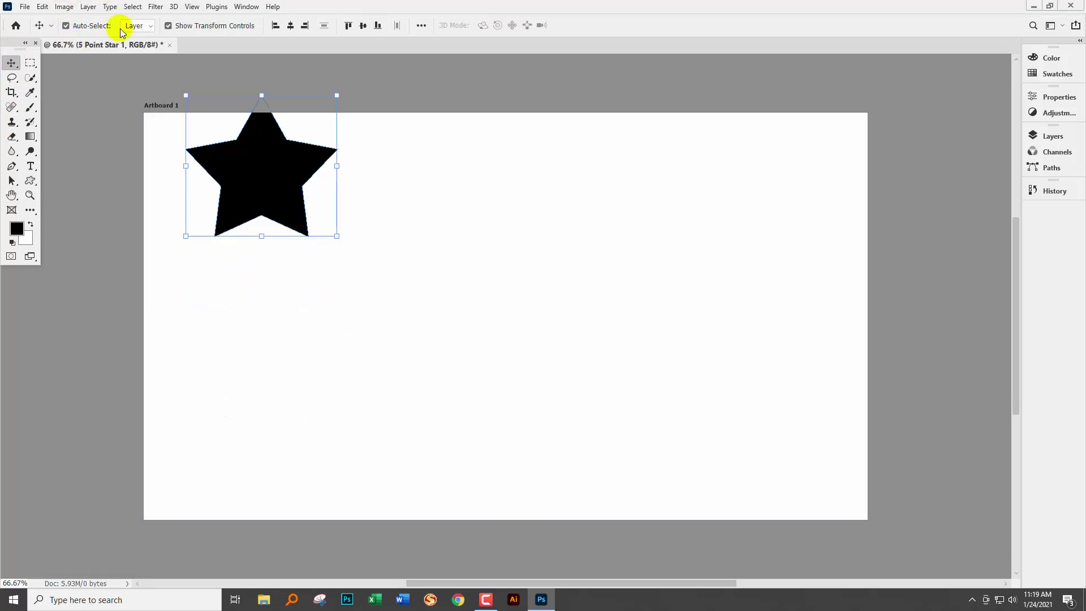
left_click(31, 180)
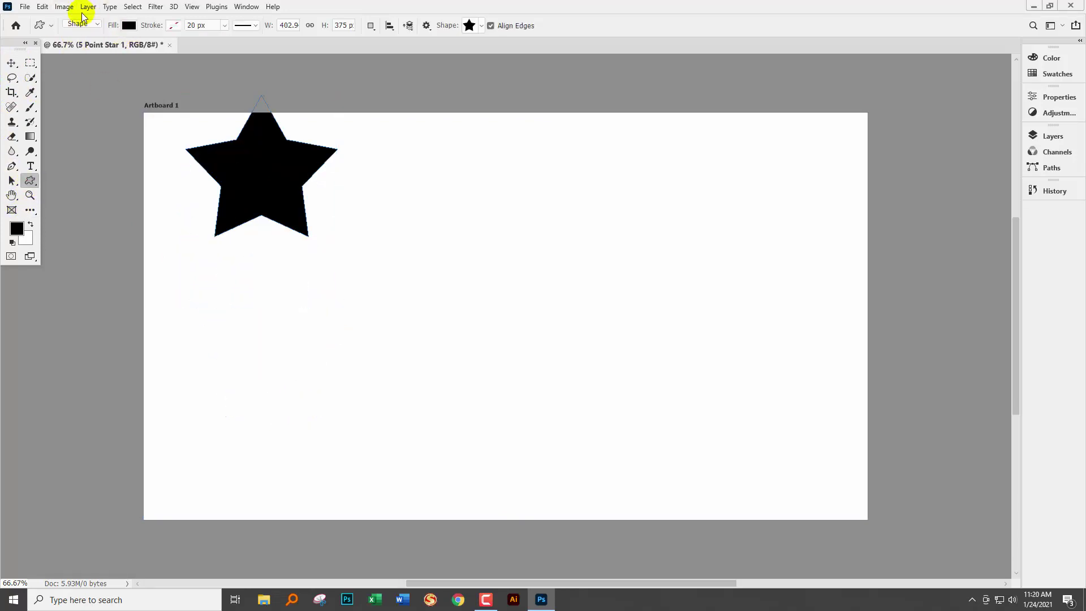
left_click(98, 25)
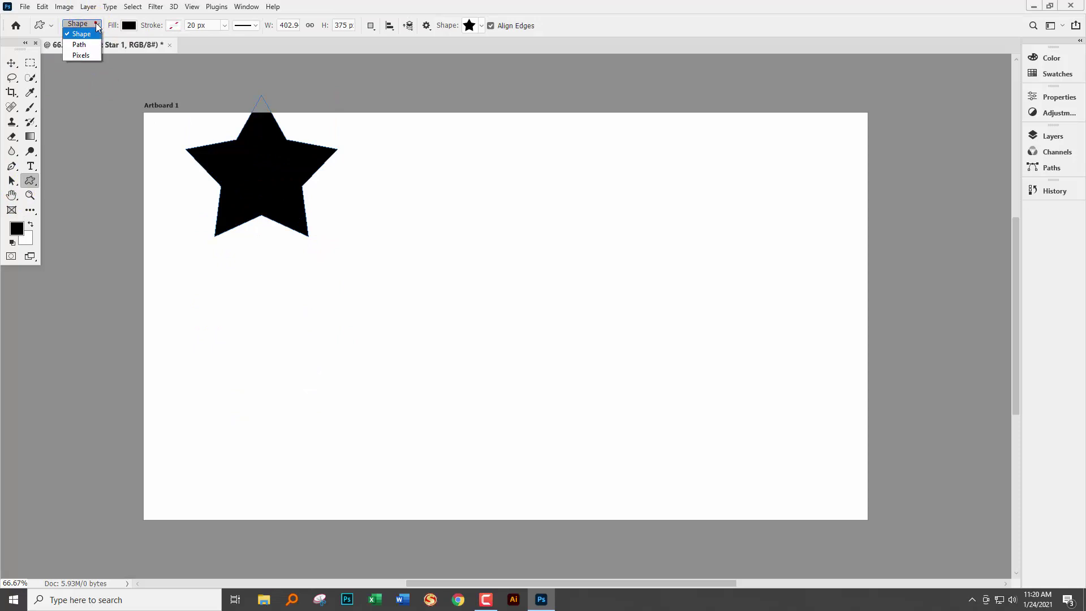
left_click(89, 23)
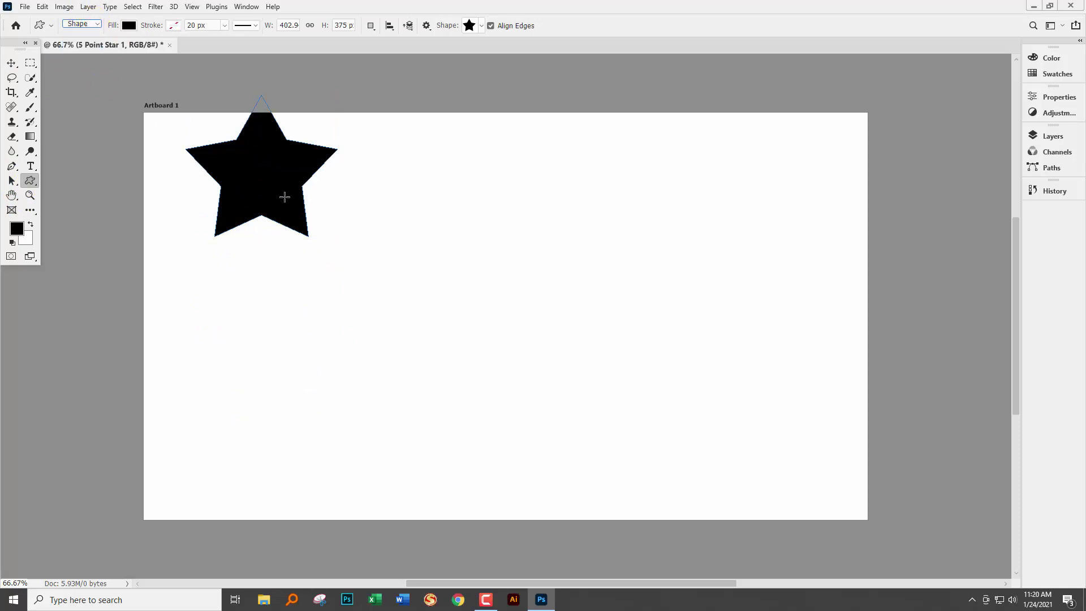
Move the star down and left so it sits fully on the artboard
left_click(11, 62)
left_click_drag(264, 195, 232, 222)
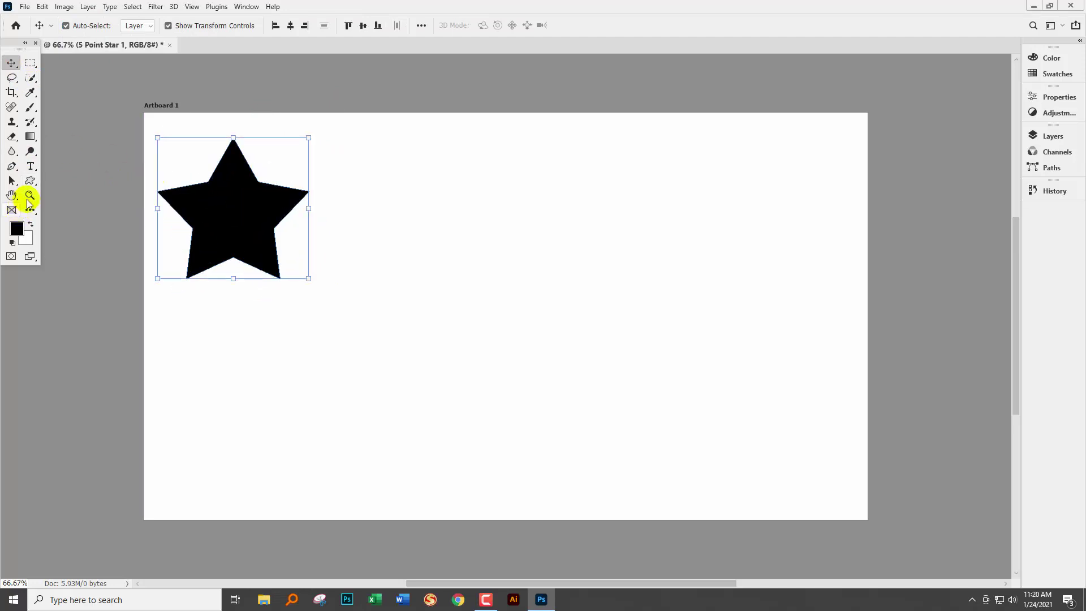
left_click_drag(34, 180, 83, 243)
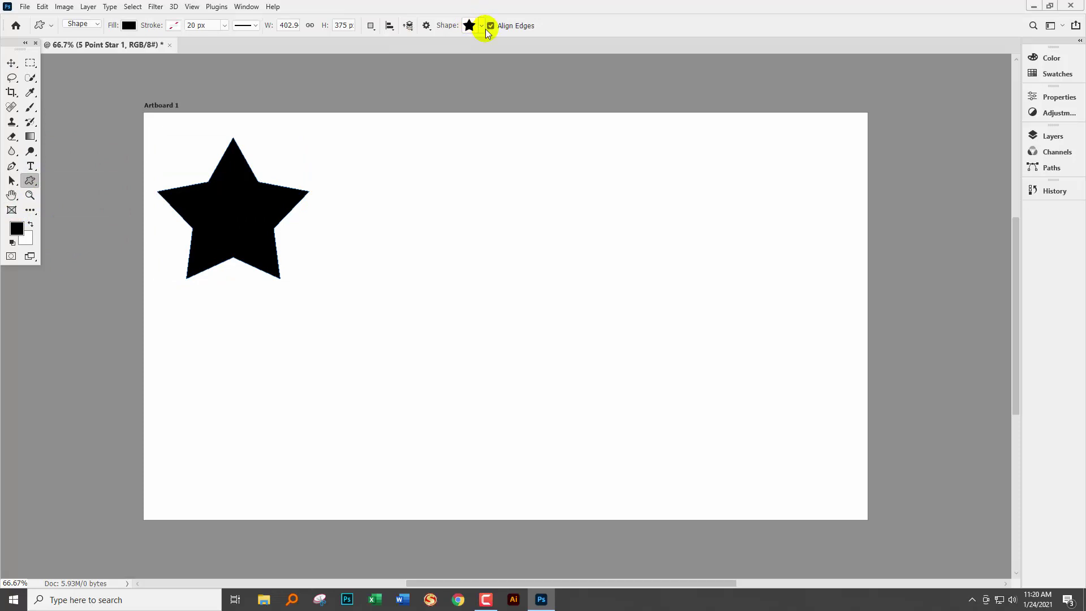
Choose the serrated seal outline as the next custom shape and deselect the star
left_click(480, 26)
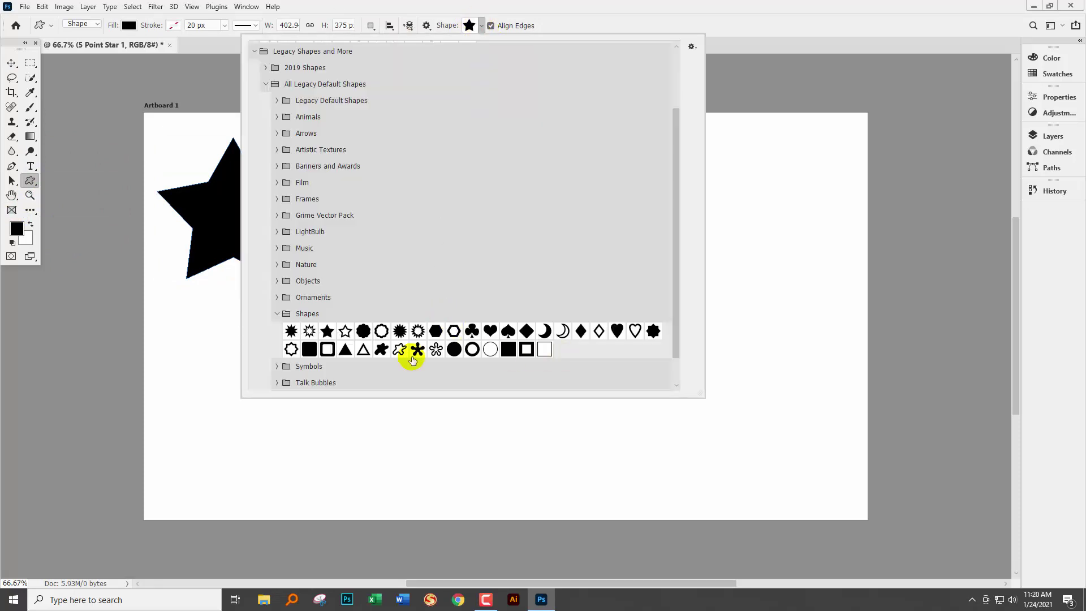
left_click(654, 331)
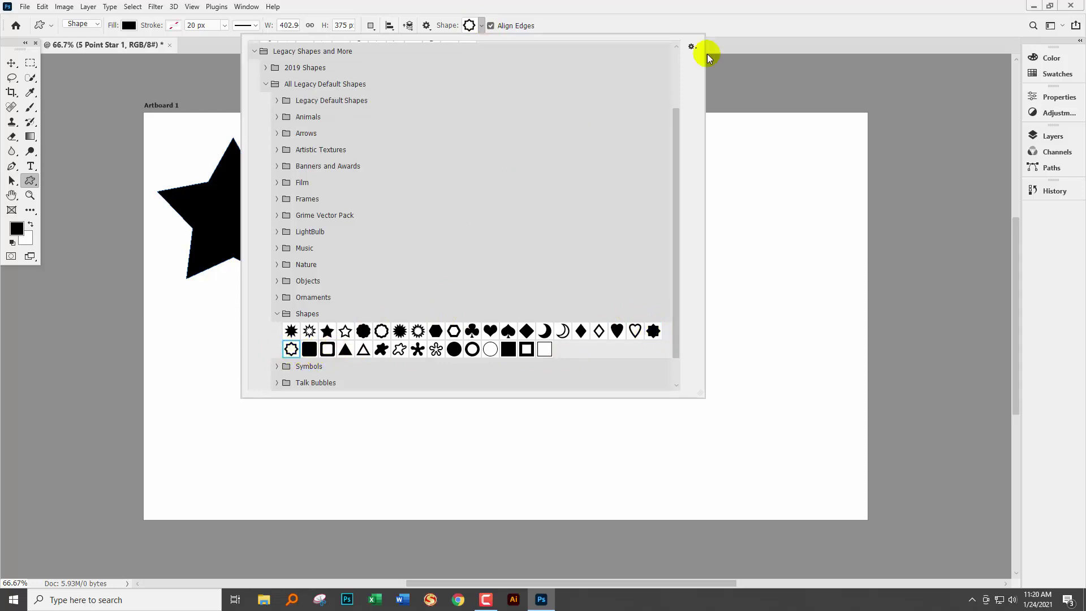
left_click(733, 7)
key("Escape")
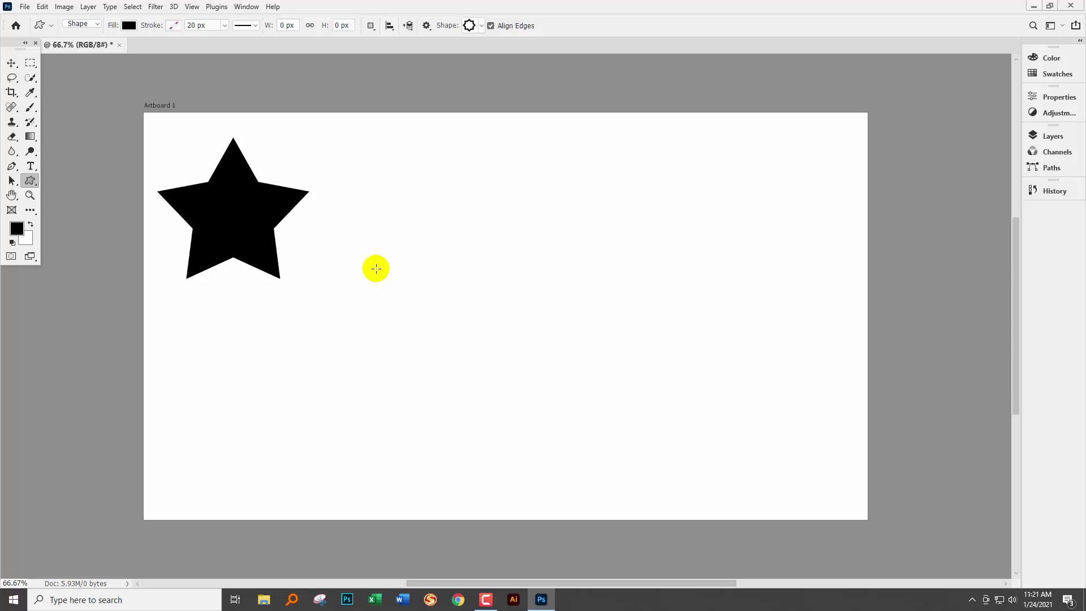
Draw an 8 Point Star Frame on the artboard above the 5 Point Star 1 layer
left_click(1053, 134)
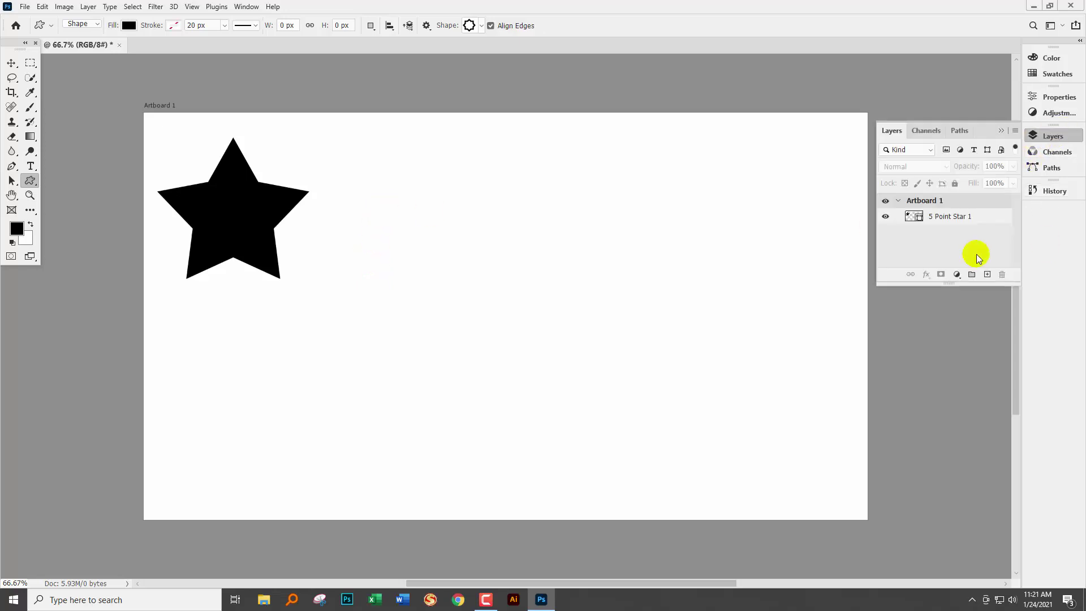
left_click(984, 273)
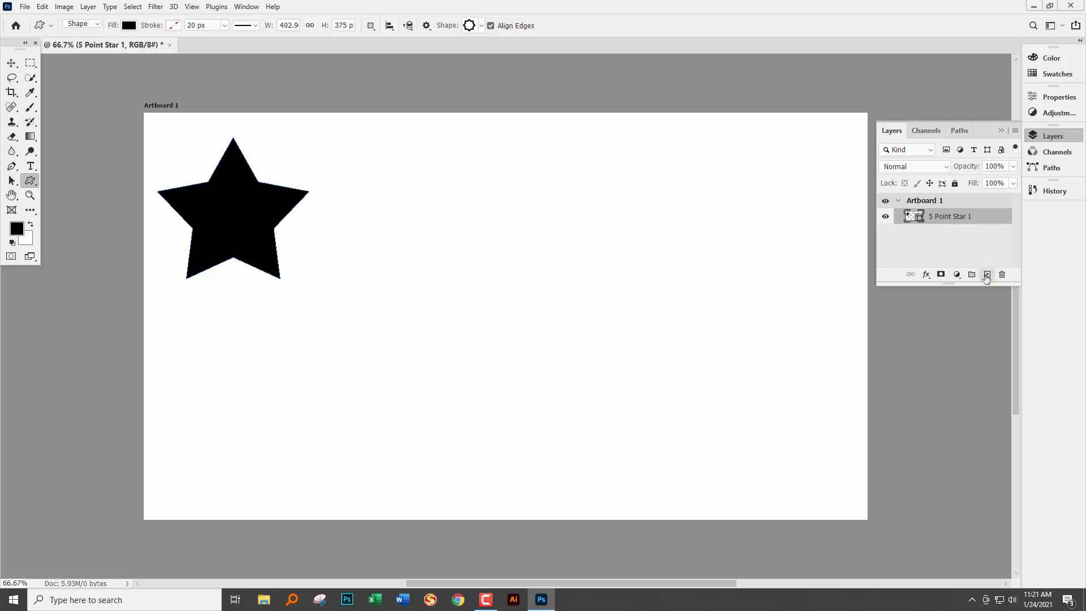
left_click(986, 275)
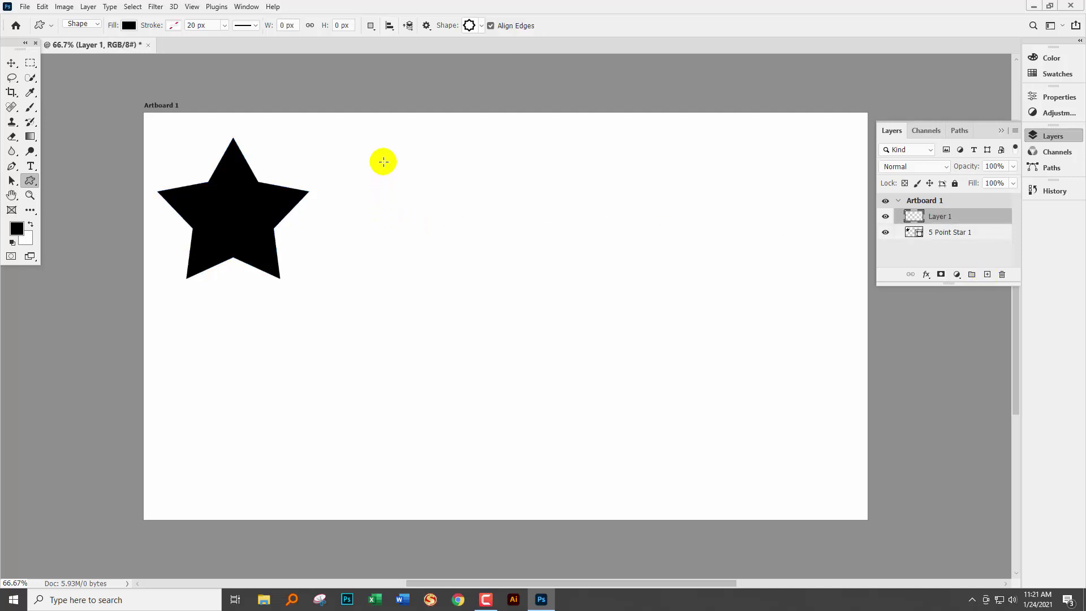
left_click_drag(383, 161, 537, 324)
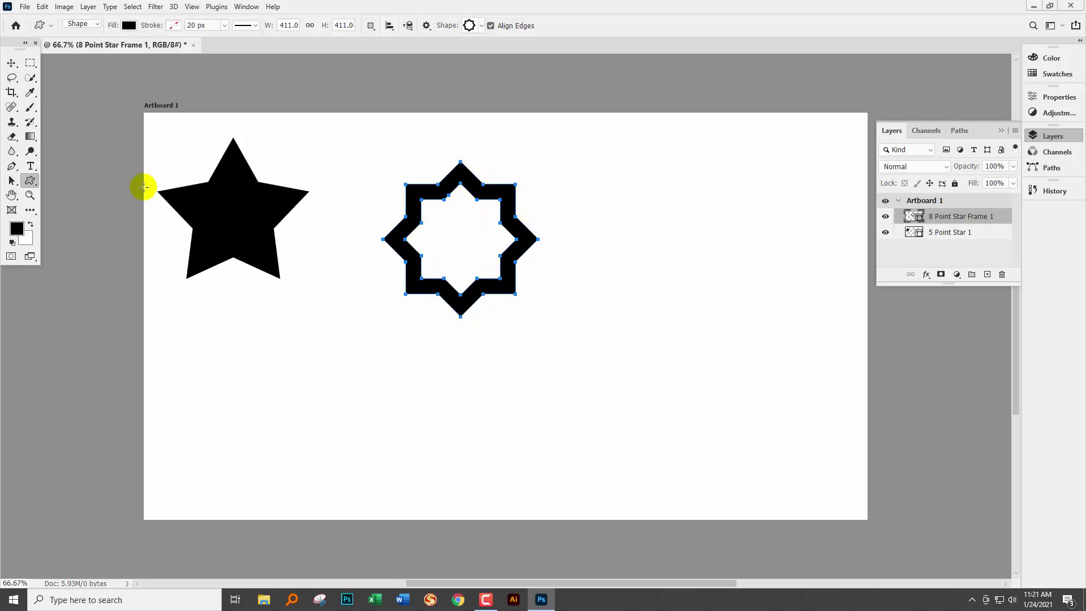
Move the star frame closer to the 5-point star and deselect it
left_click(11, 63)
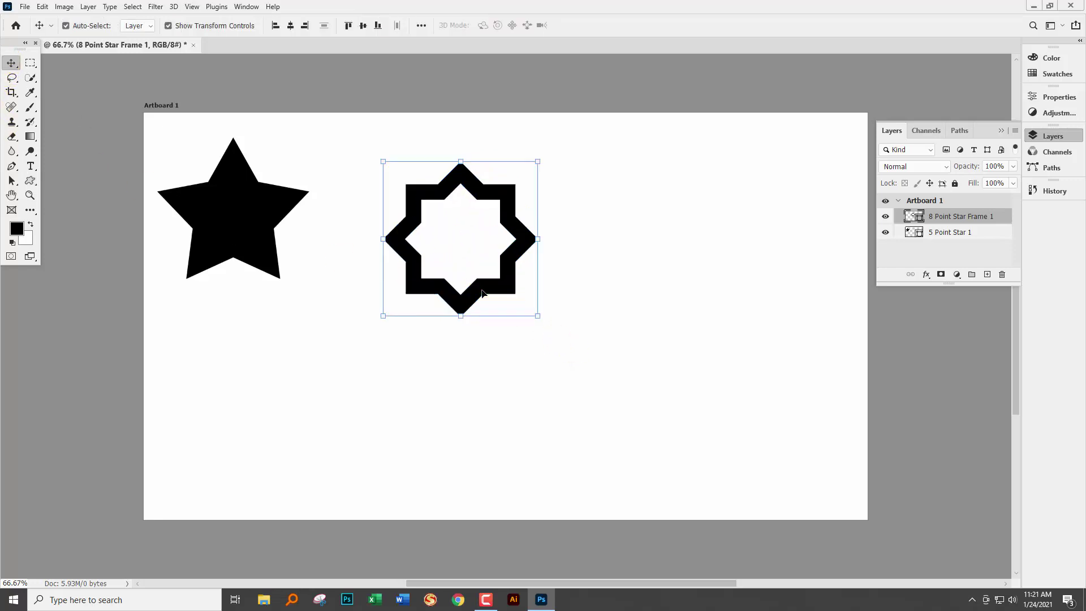
left_click_drag(481, 290, 444, 253)
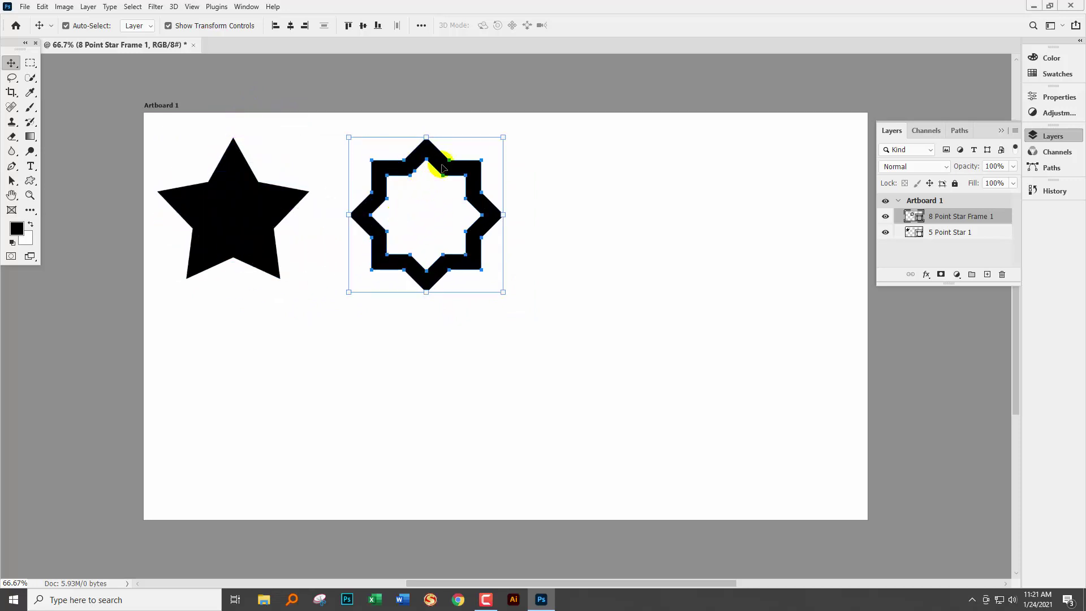
left_click(519, 253)
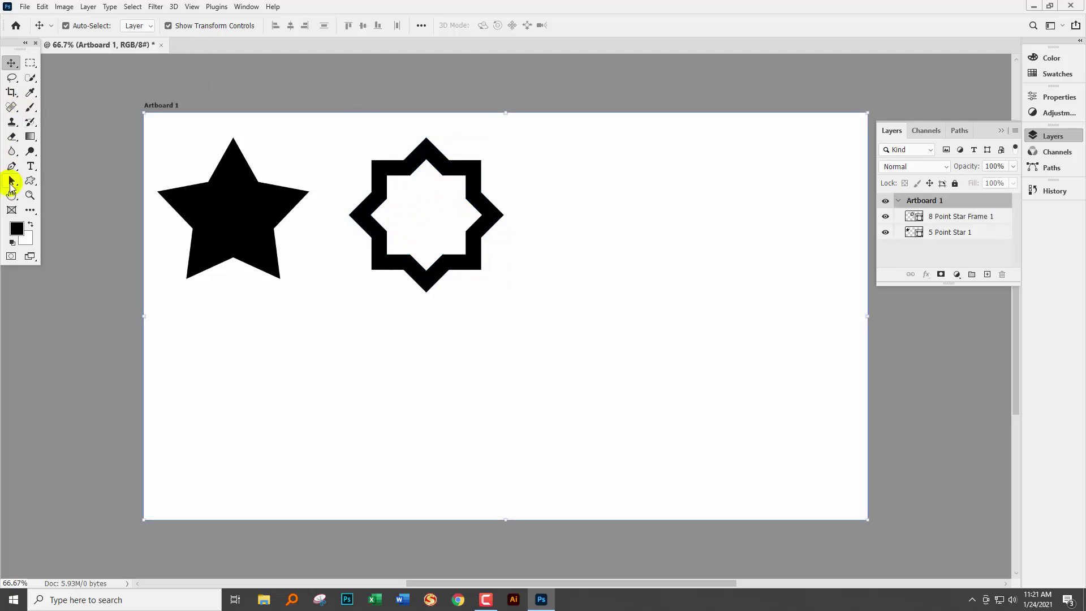
left_click(26, 184)
left_click(481, 25)
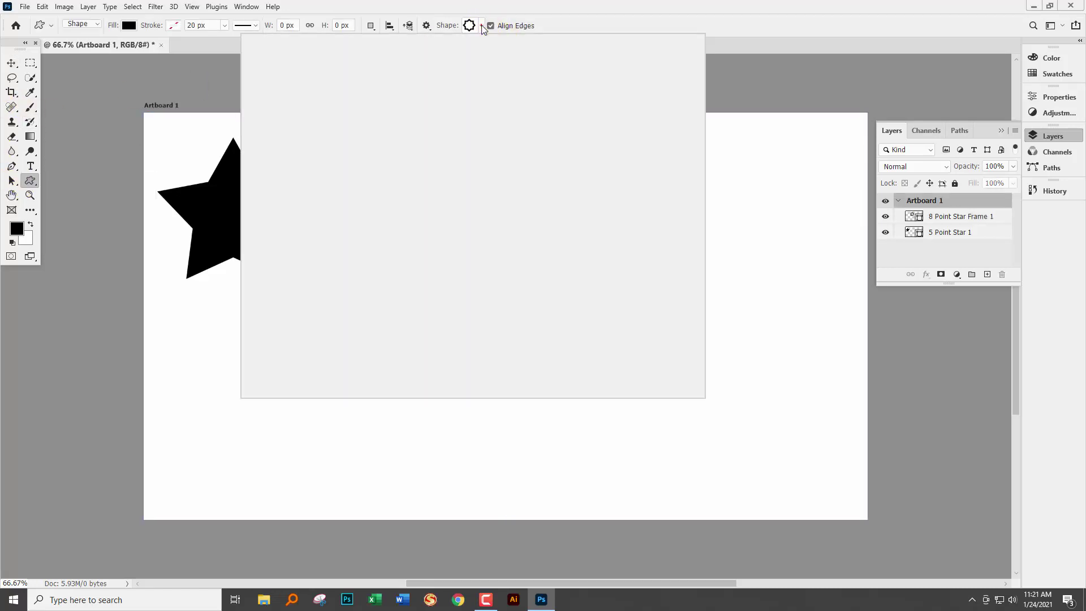
Draw a solid black 8 Point Star right of the star frame, then deselect it
left_click(770, 66)
left_click_drag(574, 157, 700, 339)
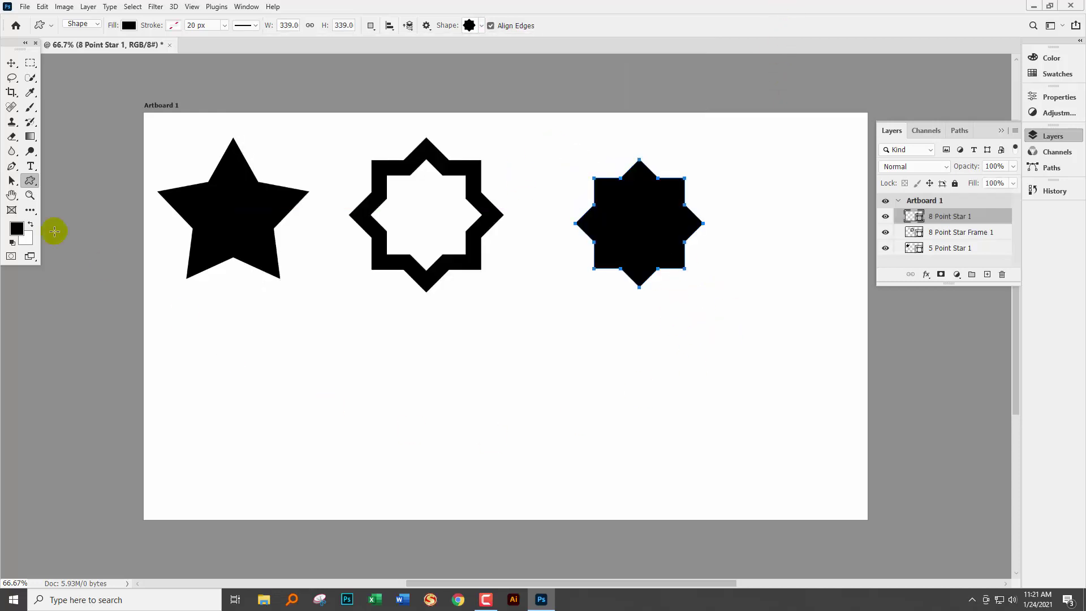
left_click(10, 63)
left_click(234, 325)
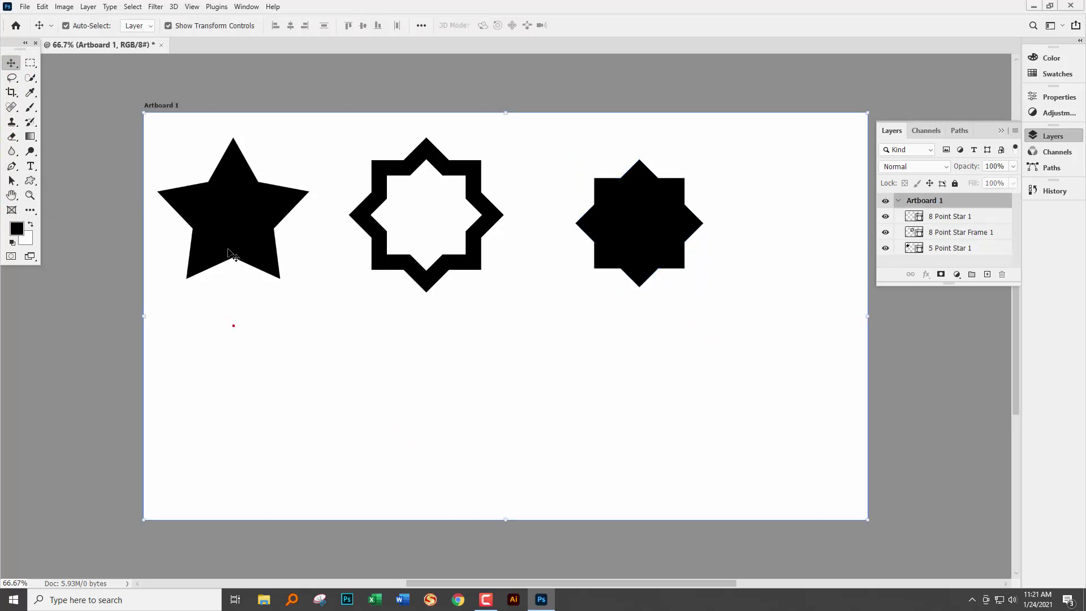
Switch to the Polygon Tool and set 7 sides with a 100% star ratio
left_click(30, 181)
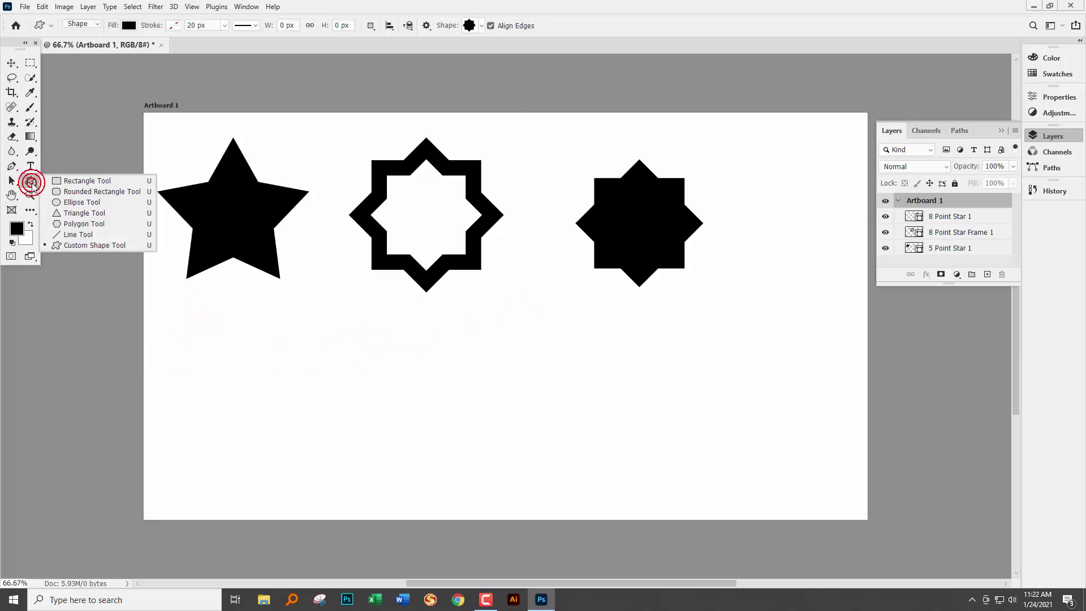
left_click(82, 224)
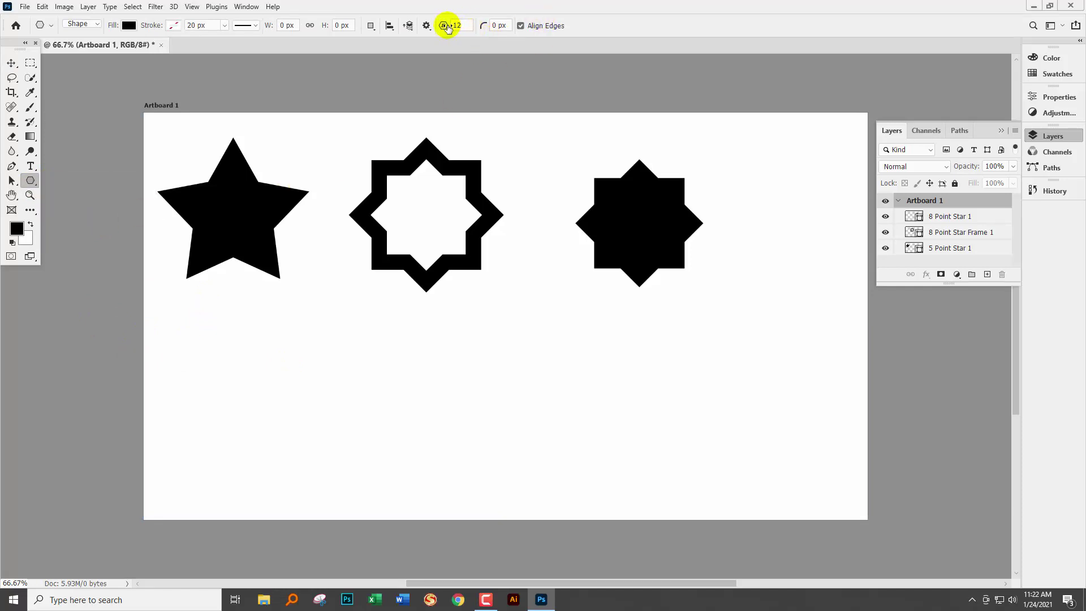
left_click(463, 23)
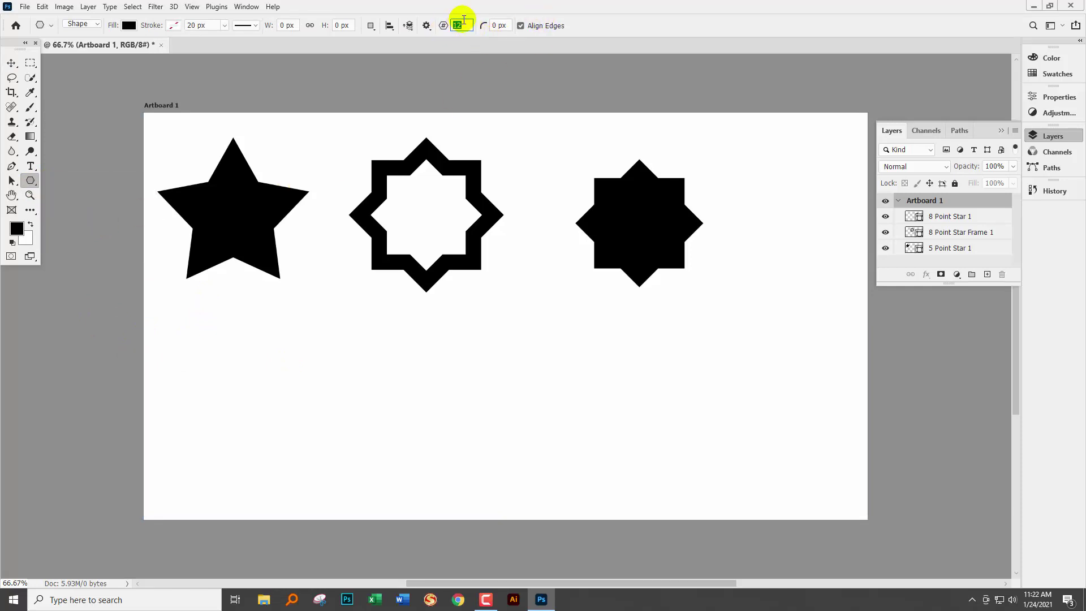
type("7")
key("Tab")
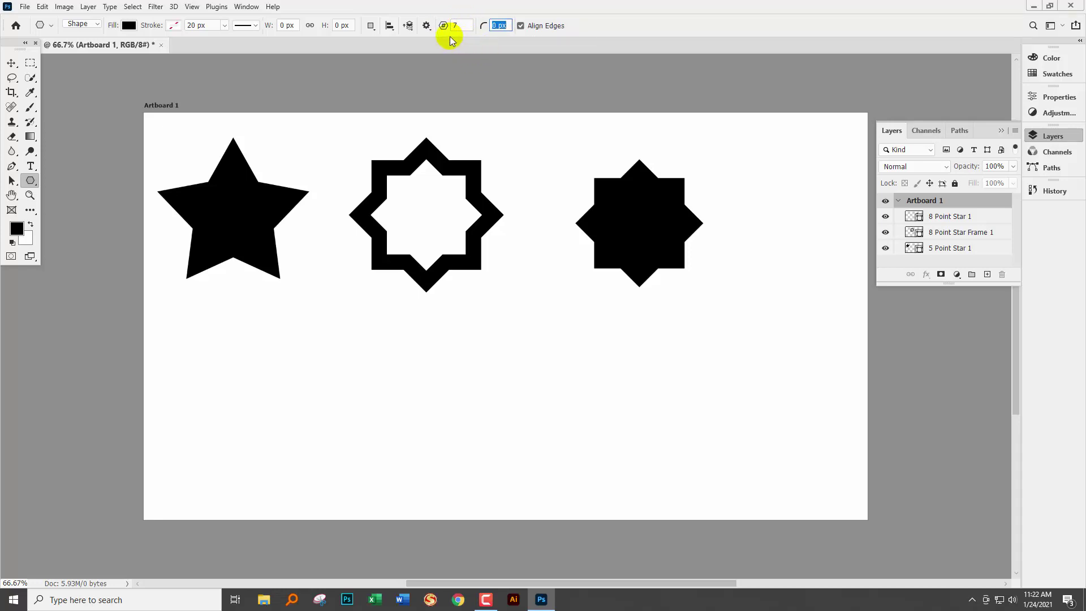
left_click(427, 26)
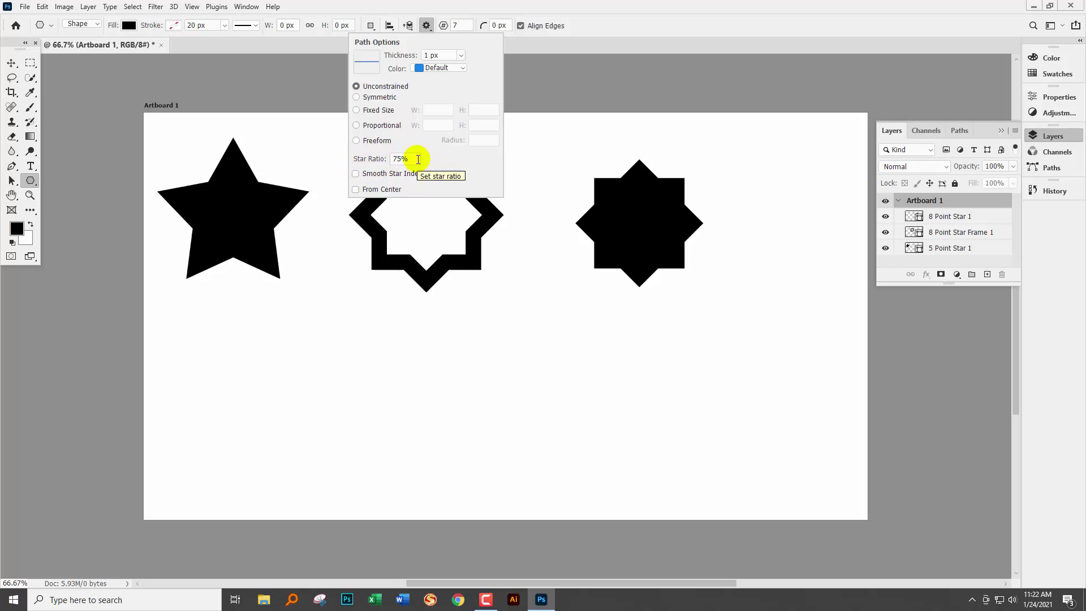
left_click_drag(418, 159, 347, 161)
type("100")
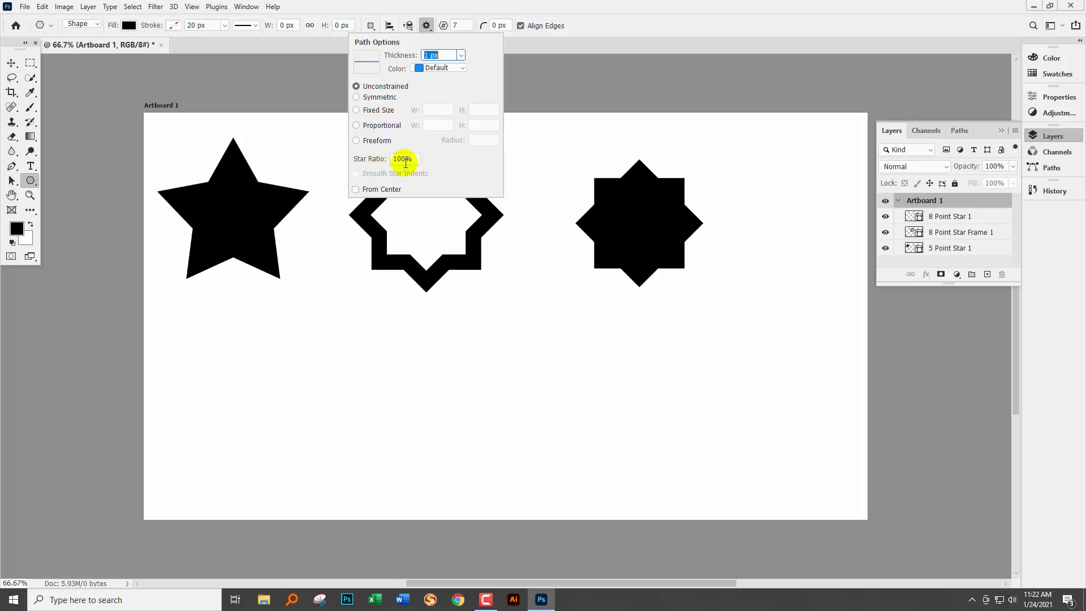
left_click(192, 343)
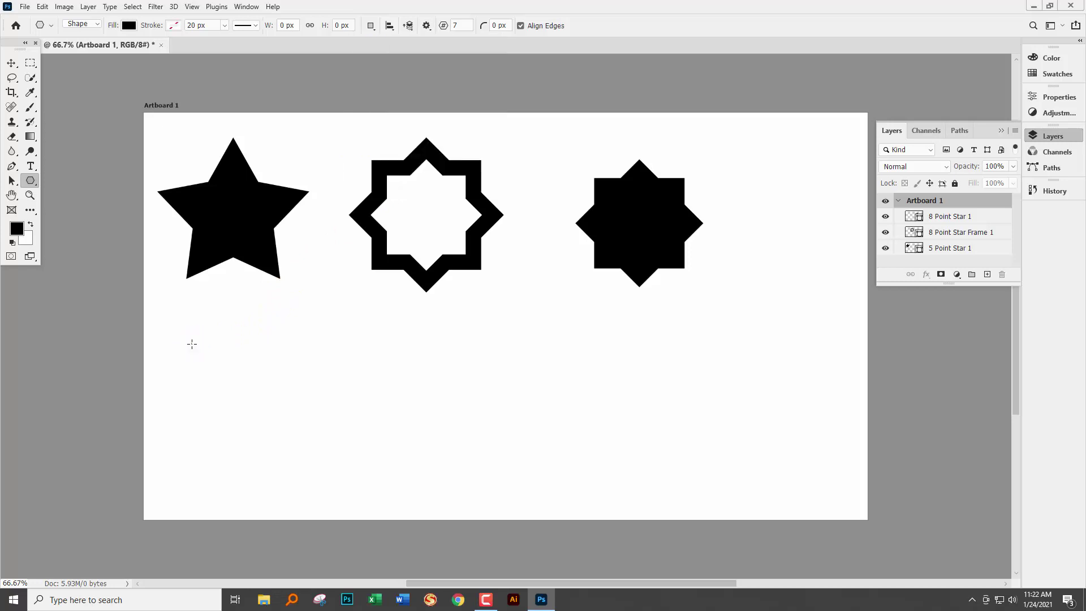
Draw a black seven-sided polygon below the 5-point star
left_click(192, 343)
left_click(567, 290)
left_click_drag(180, 335, 314, 468)
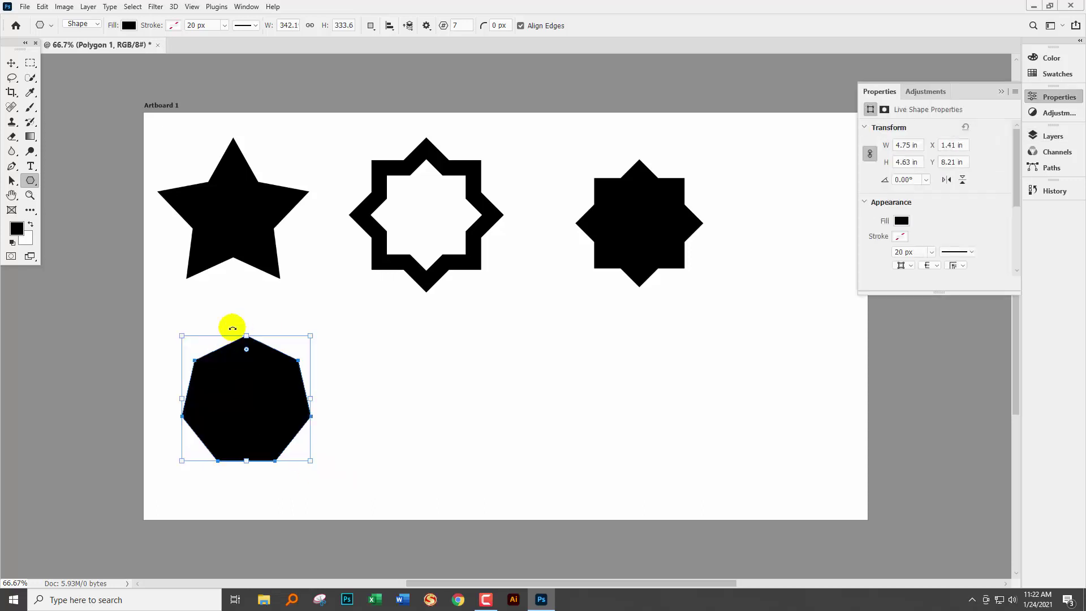
Draw a slender seven-point star at 25% star ratio and move it beside the heptagon
left_click(426, 26)
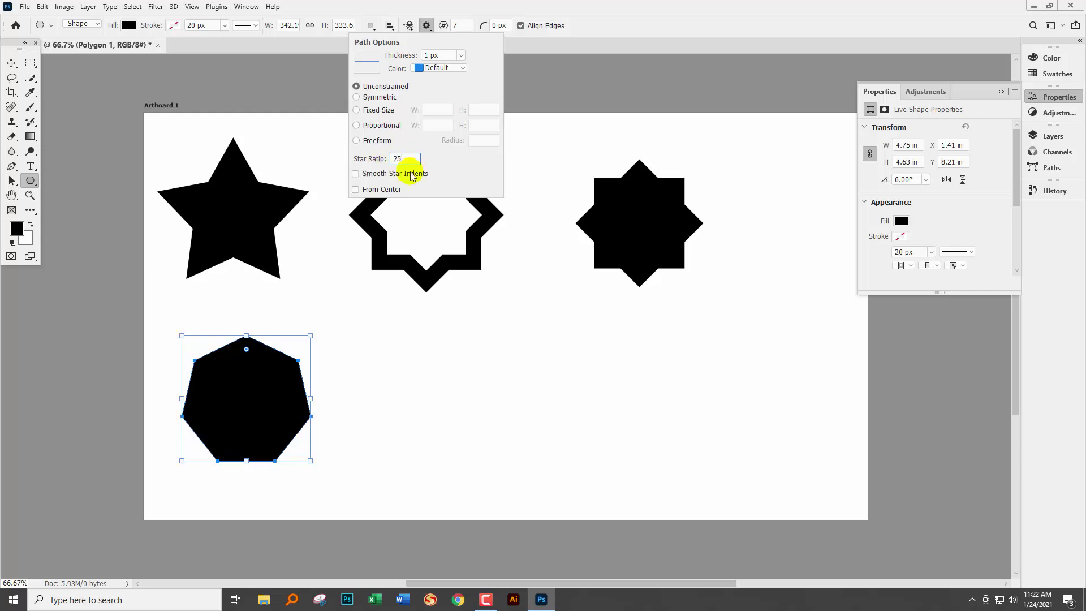
left_click(609, 37)
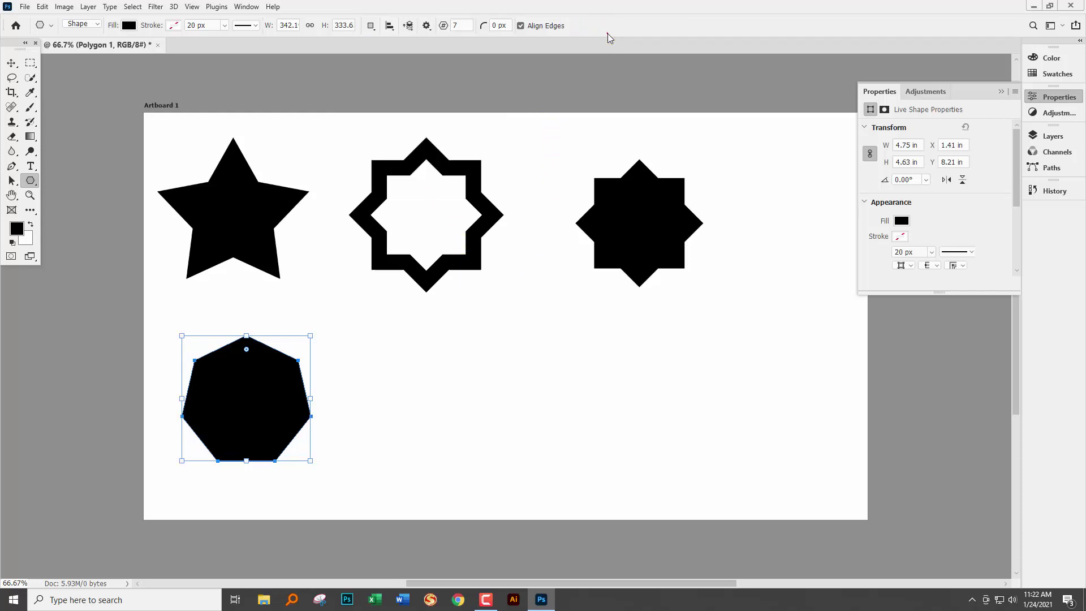
left_click_drag(412, 347, 509, 492)
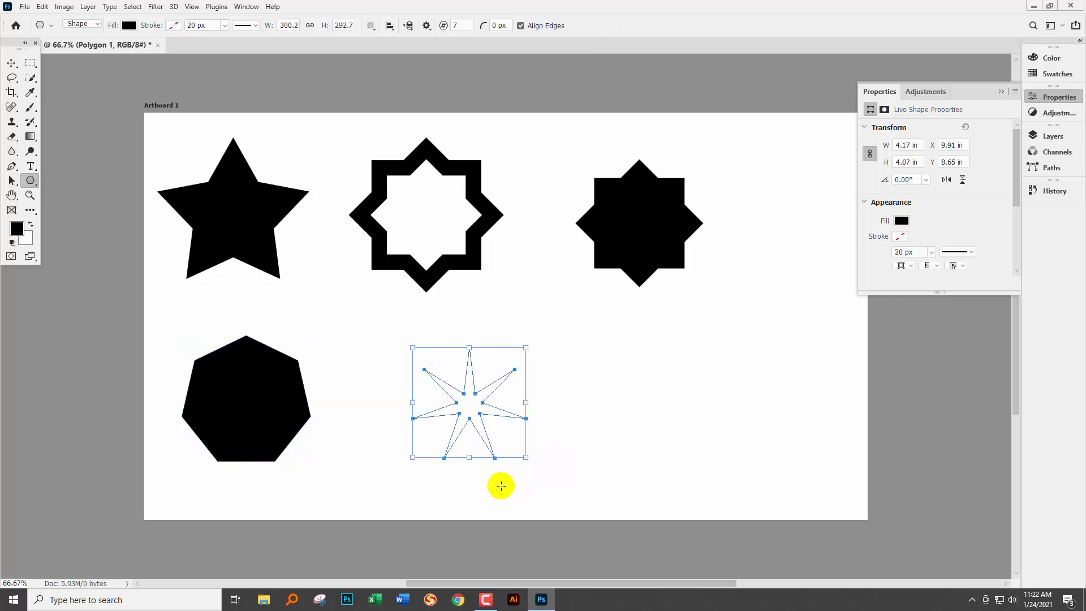
left_click(11, 63)
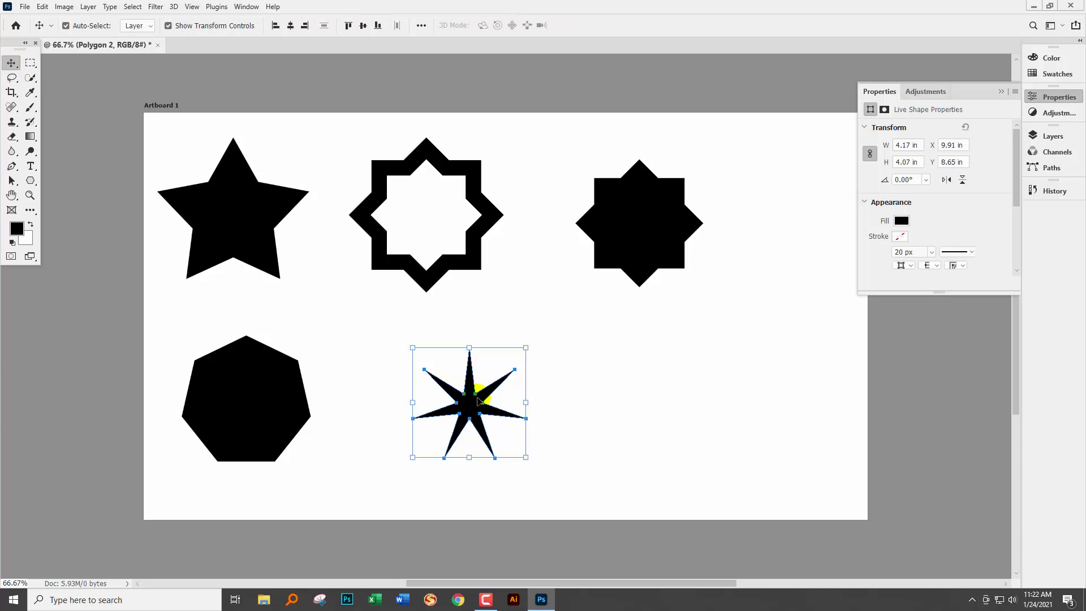
left_click_drag(478, 401, 408, 389)
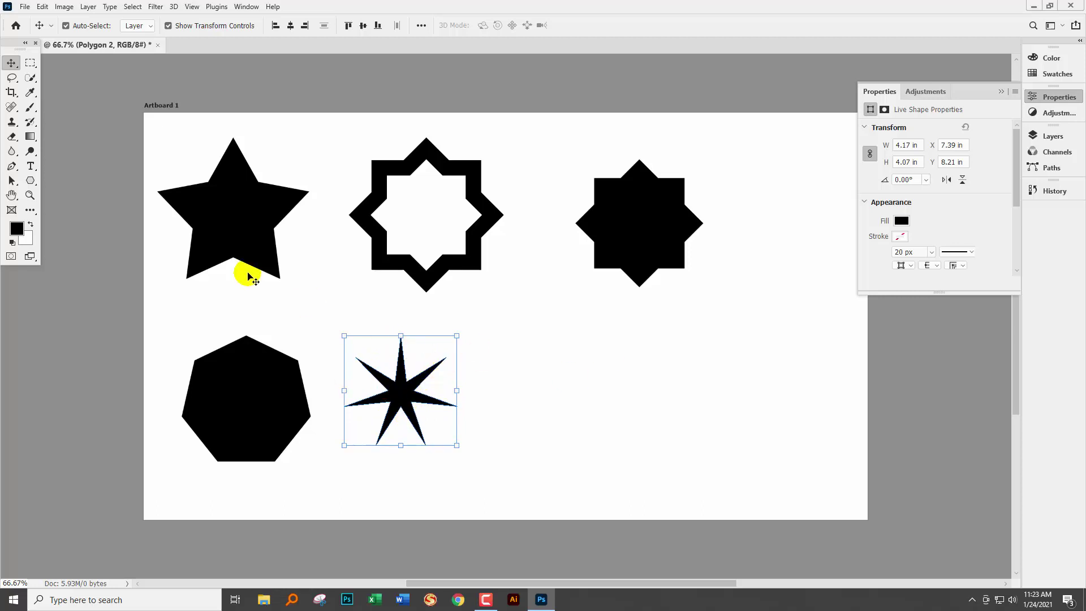
Set the Polygon tool's Star Ratio to 75% in Path Options
left_click(30, 180)
left_click(426, 26)
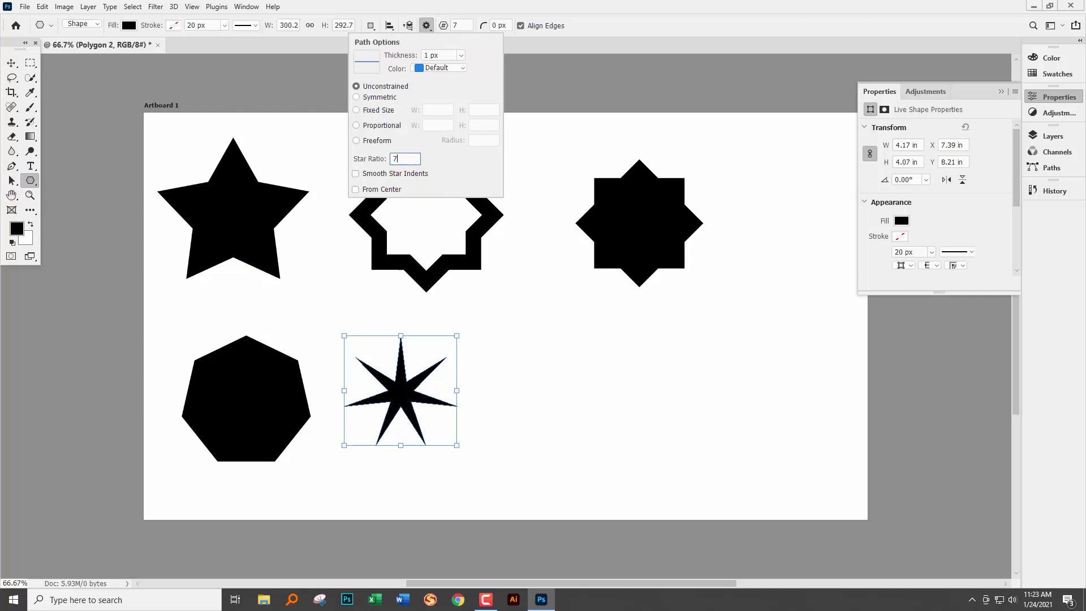
type("75")
key("Tab")
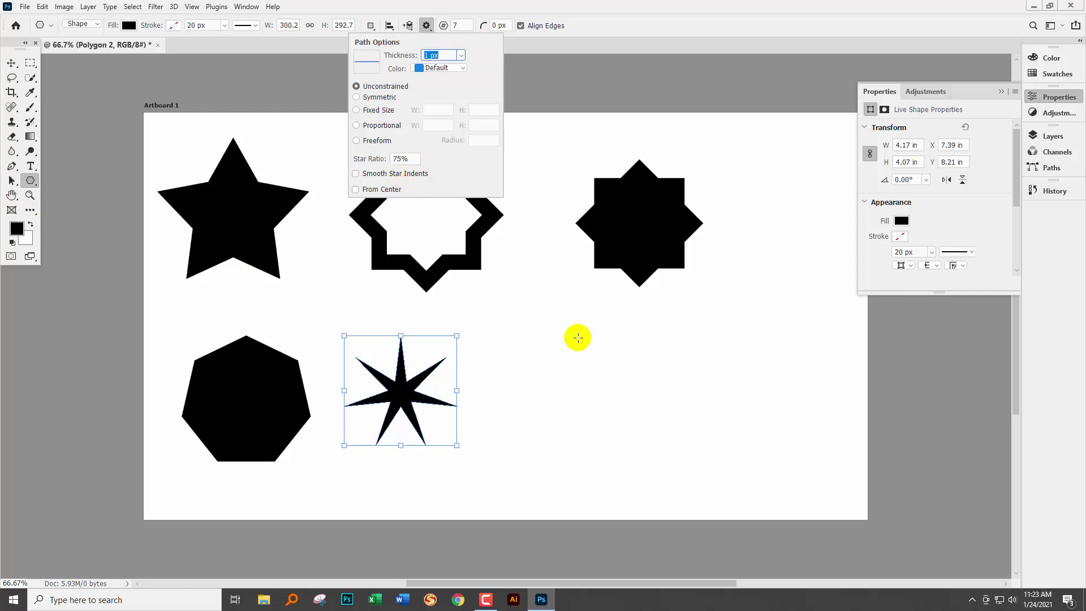
left_click(646, 23)
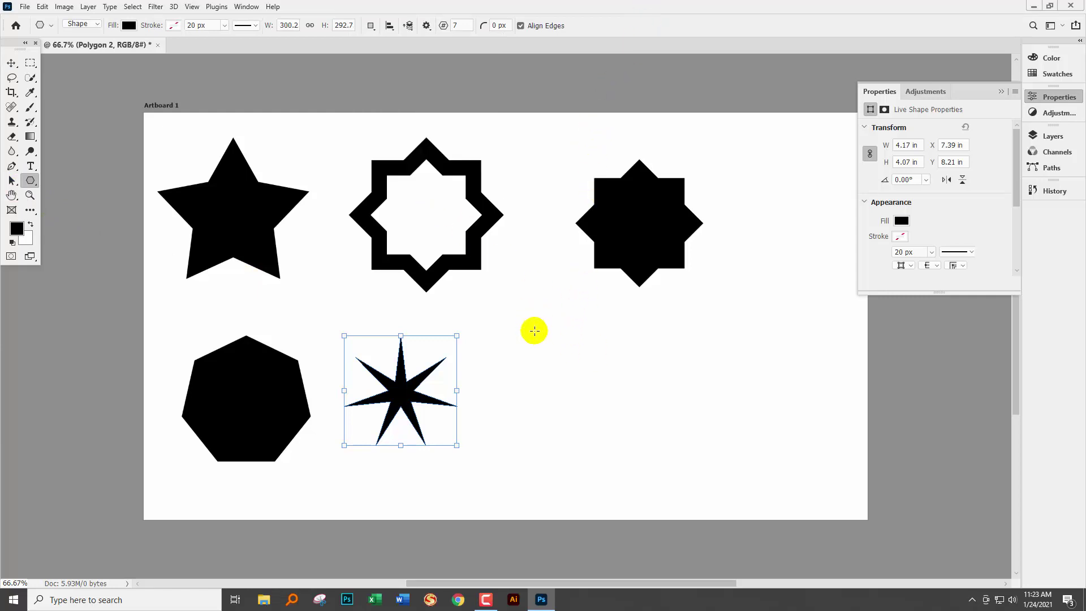
Drag out a fuller seven-point star and move it beside the slender star
left_click_drag(538, 344, 652, 474)
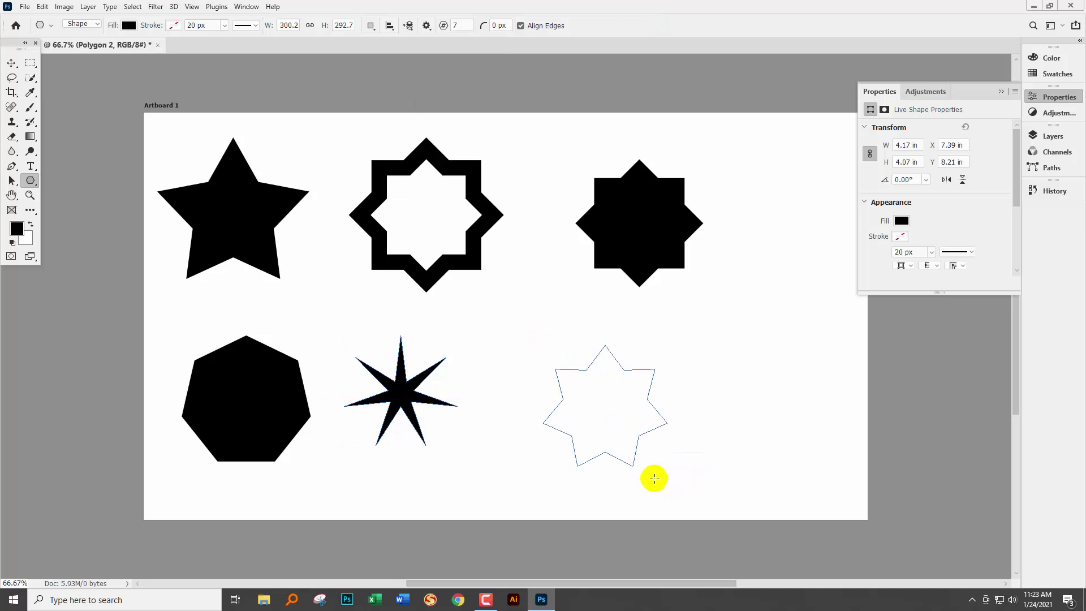
left_click(13, 65)
left_click_drag(634, 432, 565, 415)
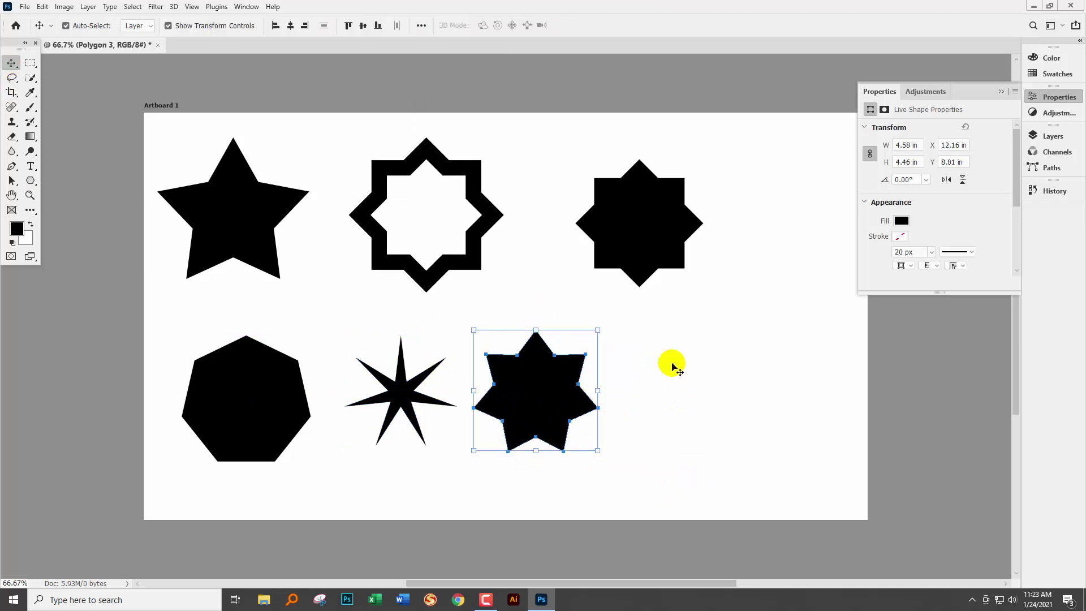
Open Window > Properties to show Live Shape Properties for the seven-point star
left_click(1001, 92)
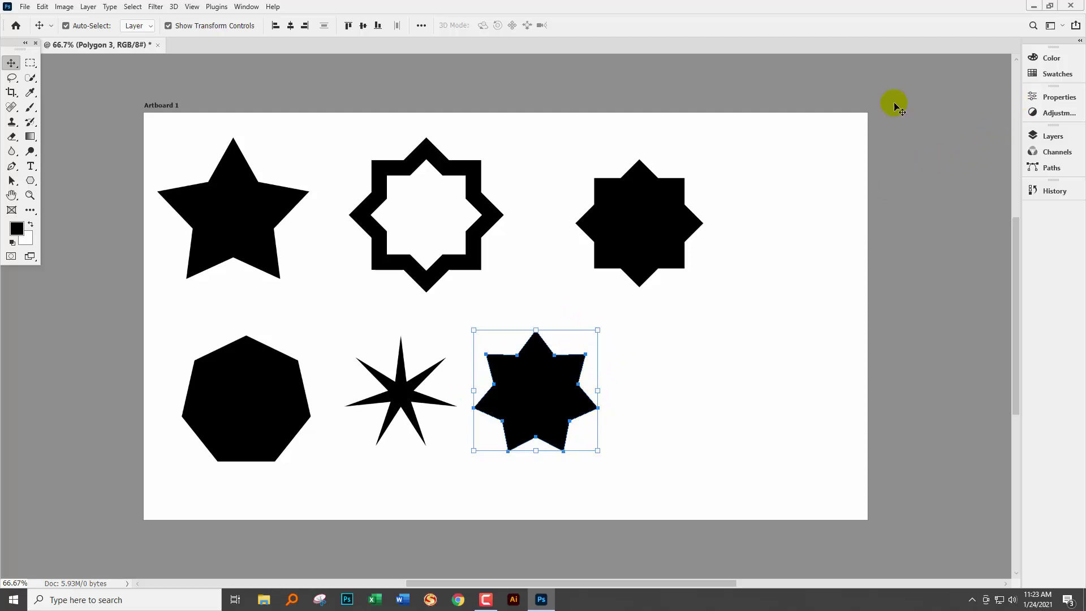
left_click(247, 6)
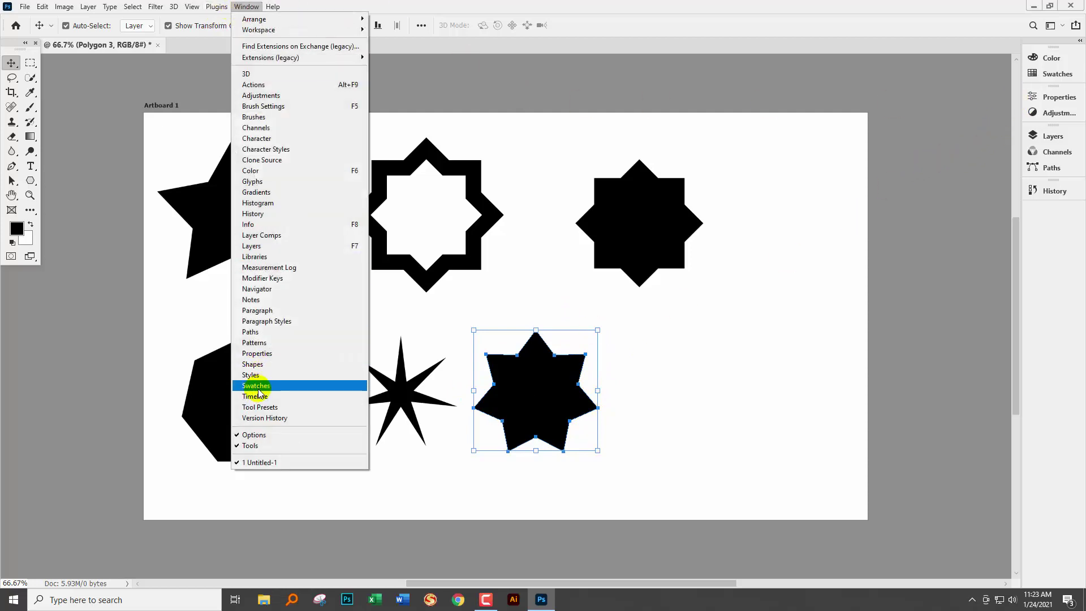
left_click(260, 355)
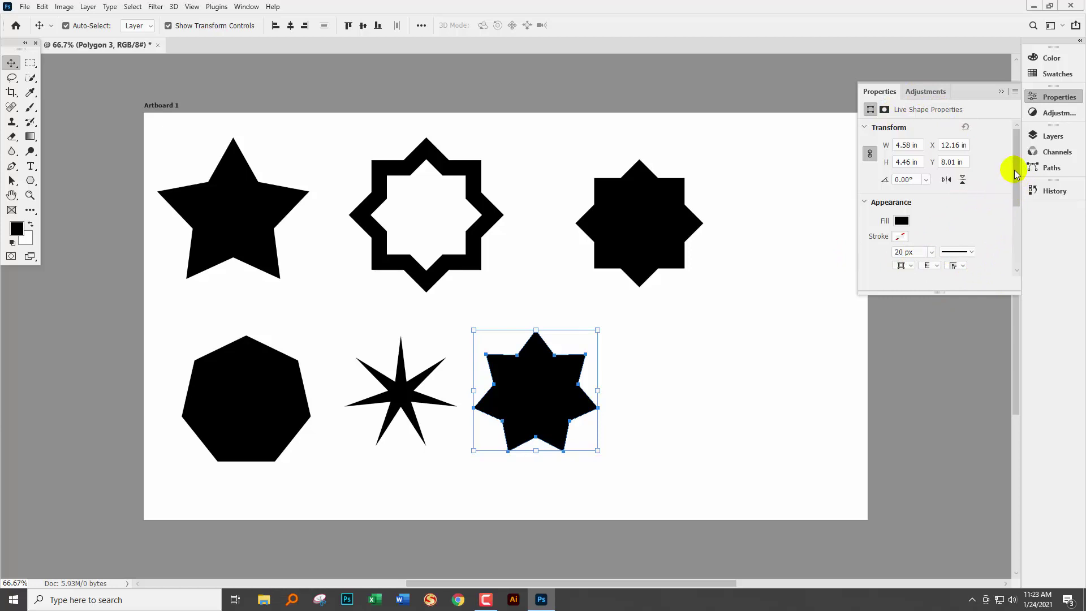
Raise the star to 22 points and try a very low star indent, making spokes
left_click_drag(1019, 161, 1021, 194)
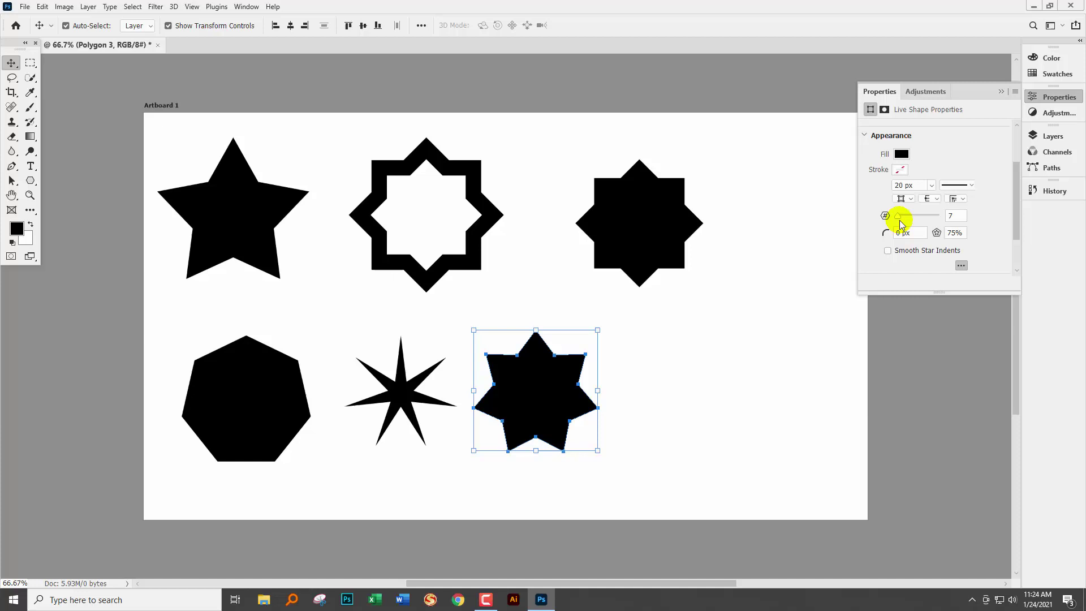
mouse_move(898, 216)
left_mouse_down()
mouse_move(914, 217)
mouse_move(905, 218)
left_mouse_up()
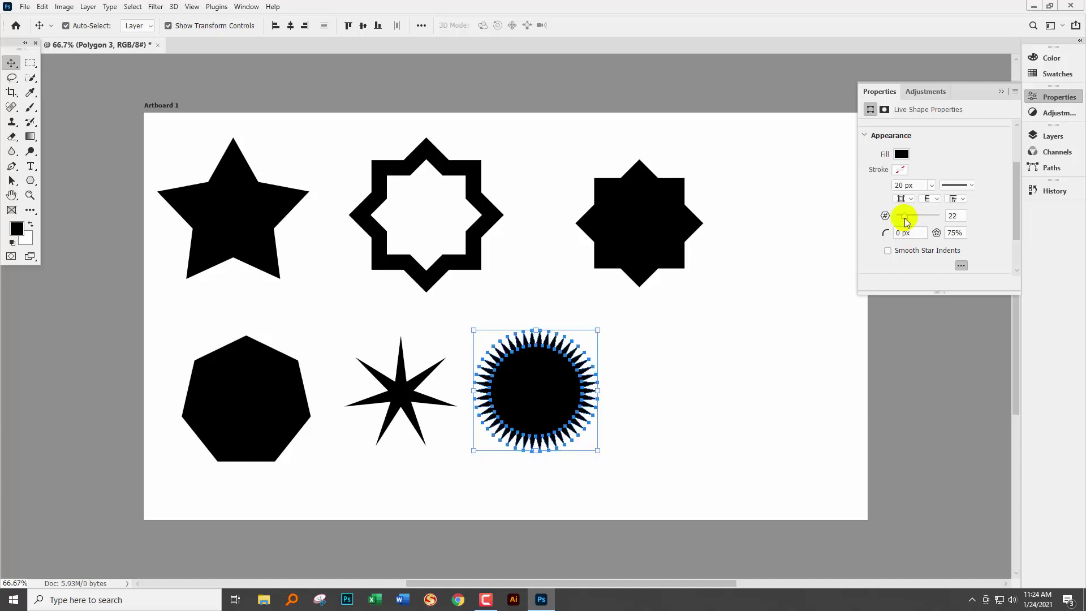
left_click(958, 232)
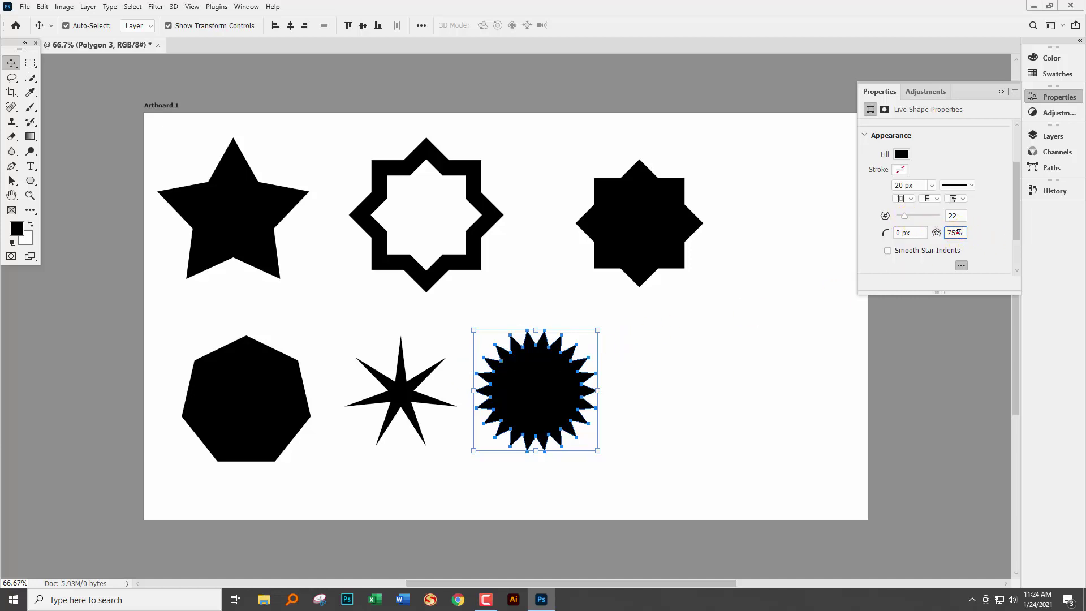
left_click_drag(958, 233, 967, 242)
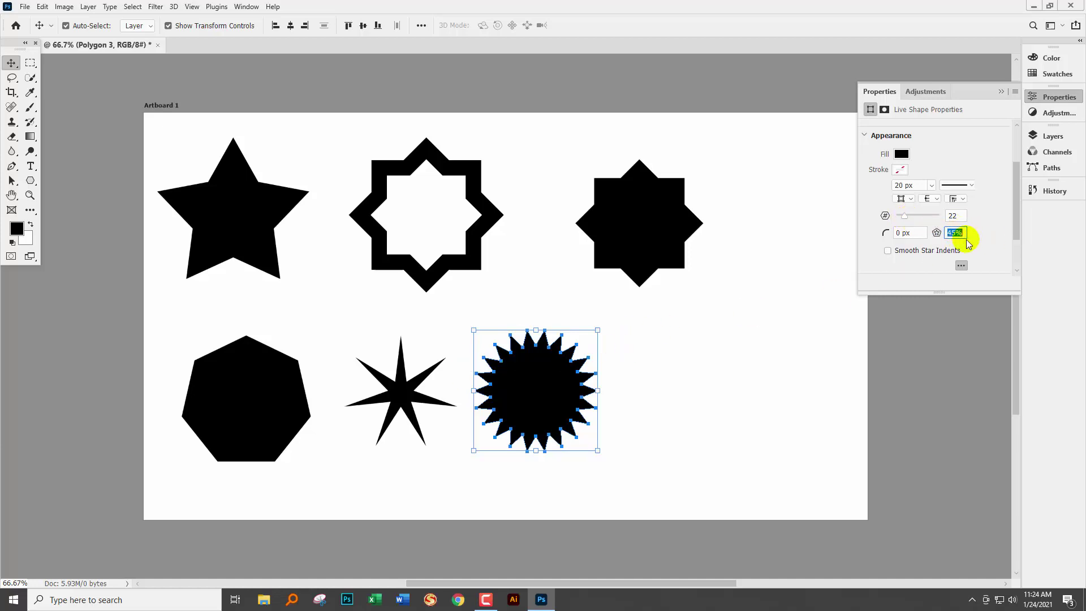
type("5")
key("Return")
left_click(1049, 283)
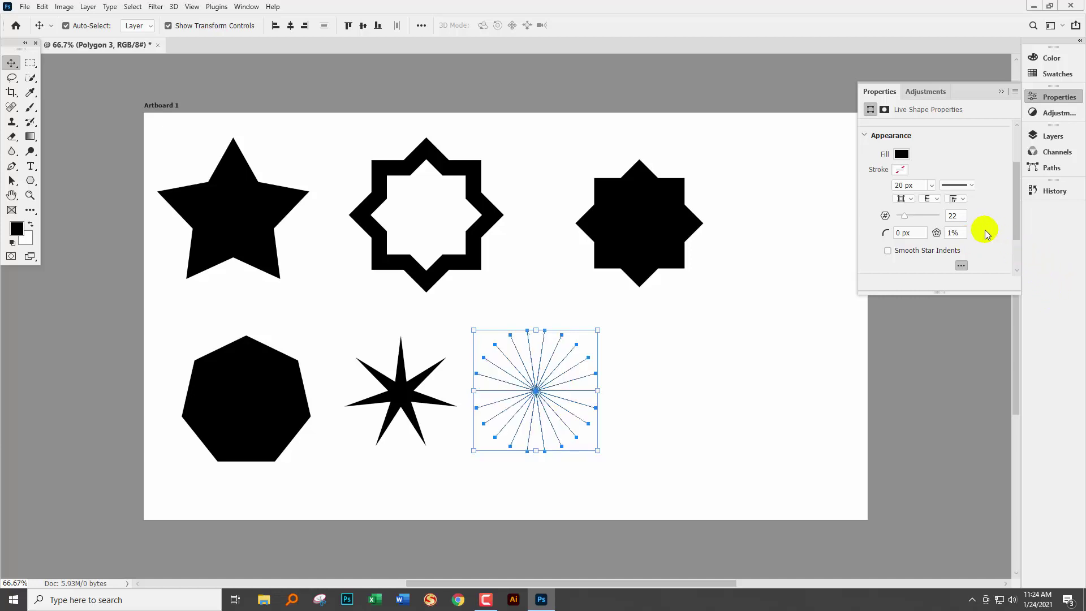
Step the star indent through 21% and 41% to 61%, then enable Smooth Star Indents
left_click(956, 232)
type("21")
key("Return")
left_click(919, 233)
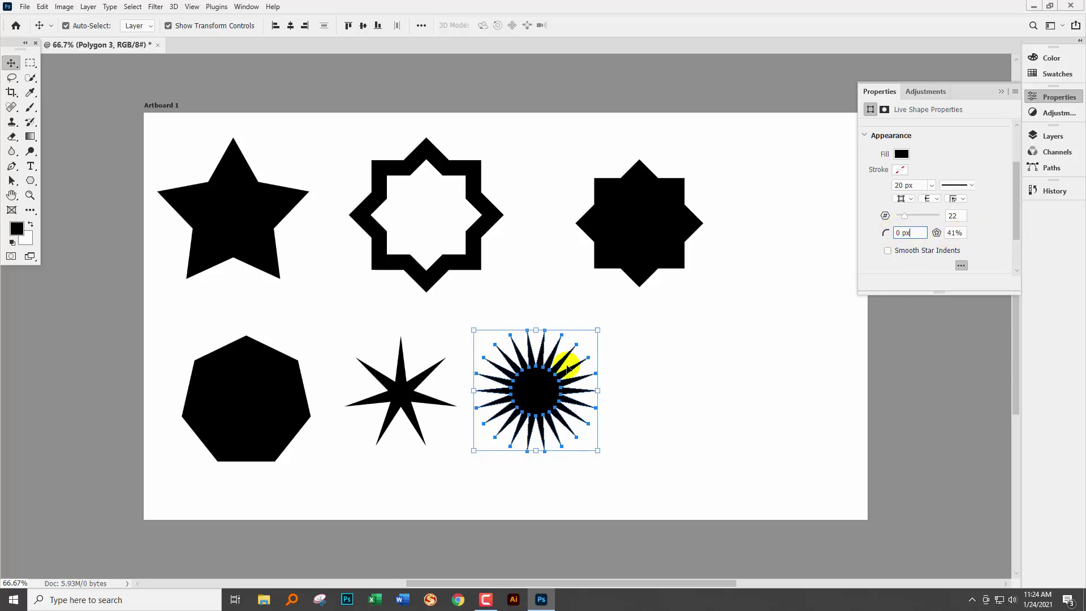
left_click(947, 233)
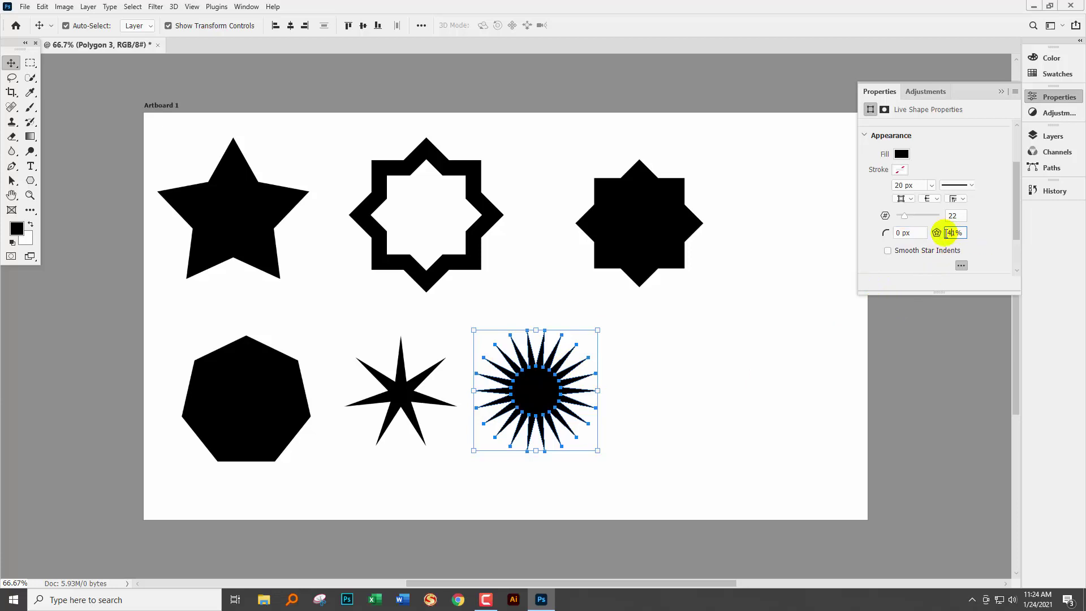
key("shift+Up")
key("shift+Up")
left_click(908, 234)
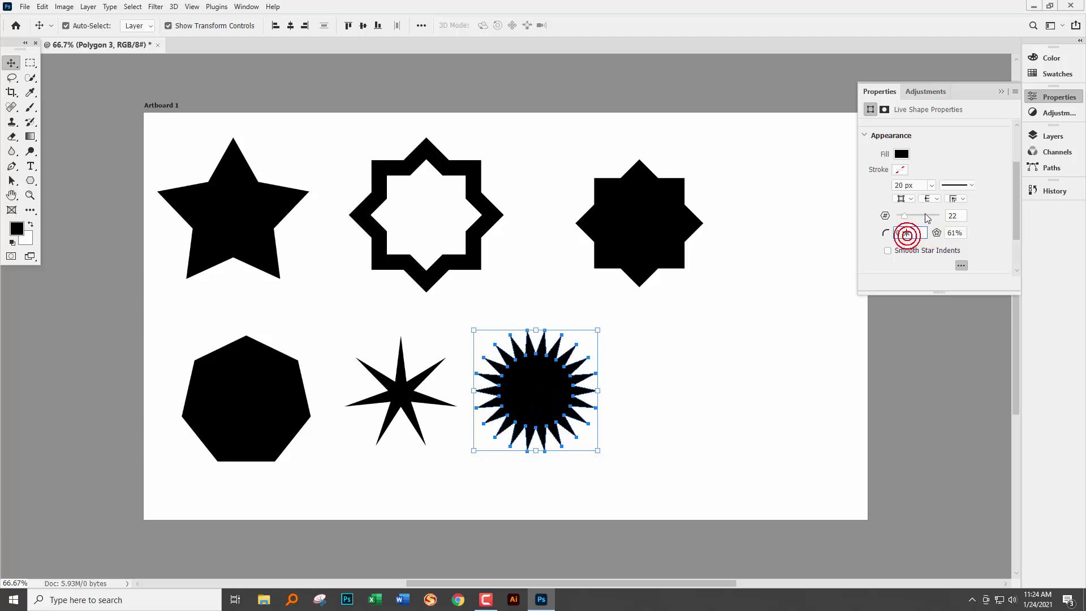
left_click(888, 252)
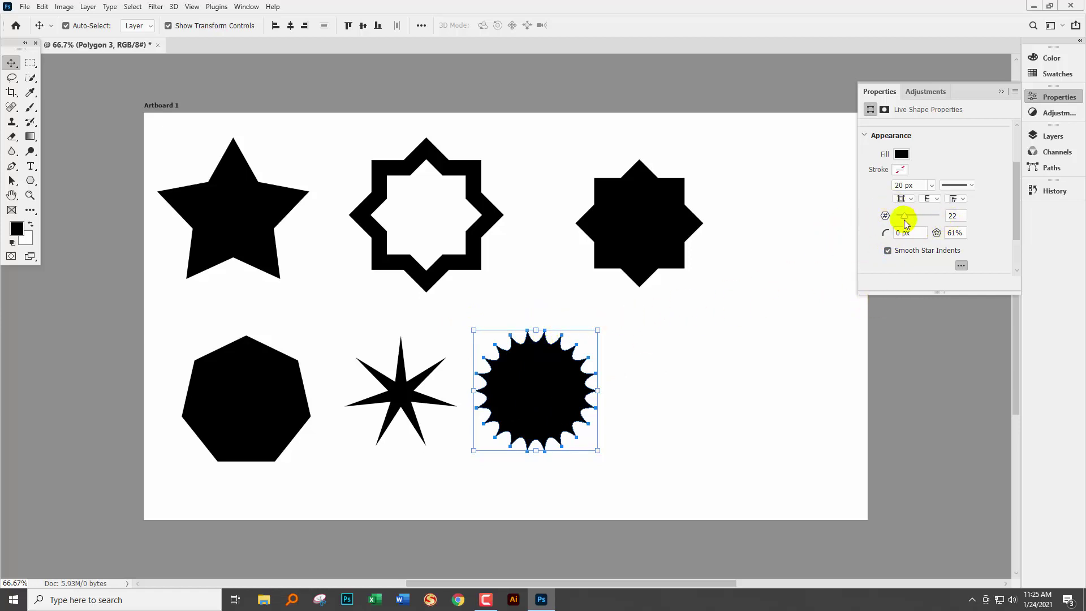
Cut the star to 11 points and enter a 20 px corner radius, giving 14.4 px rounded tips
left_click_drag(905, 224, 894, 225)
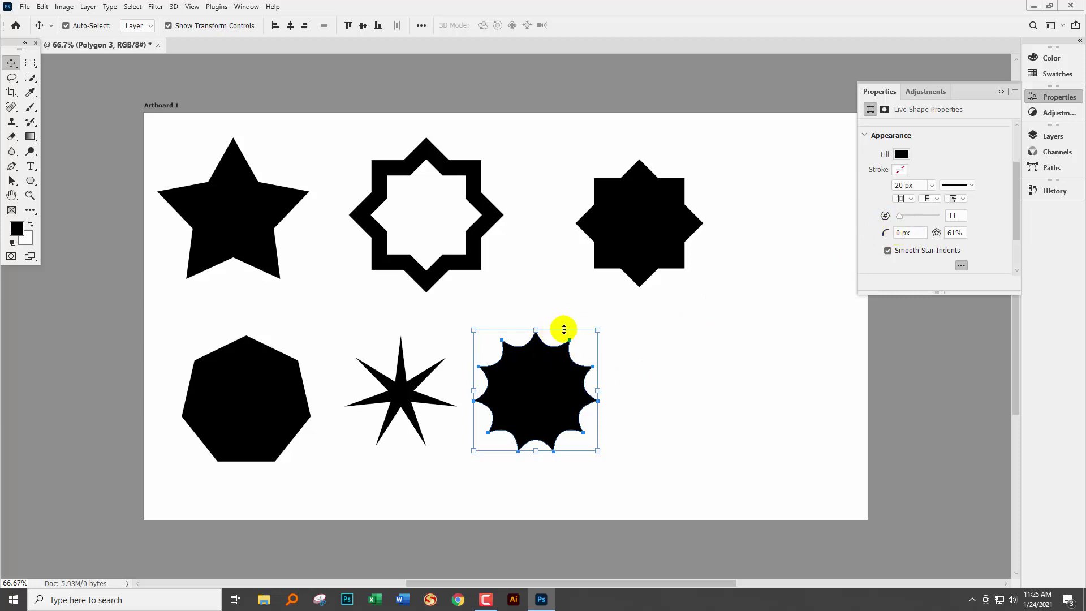
left_click(908, 236)
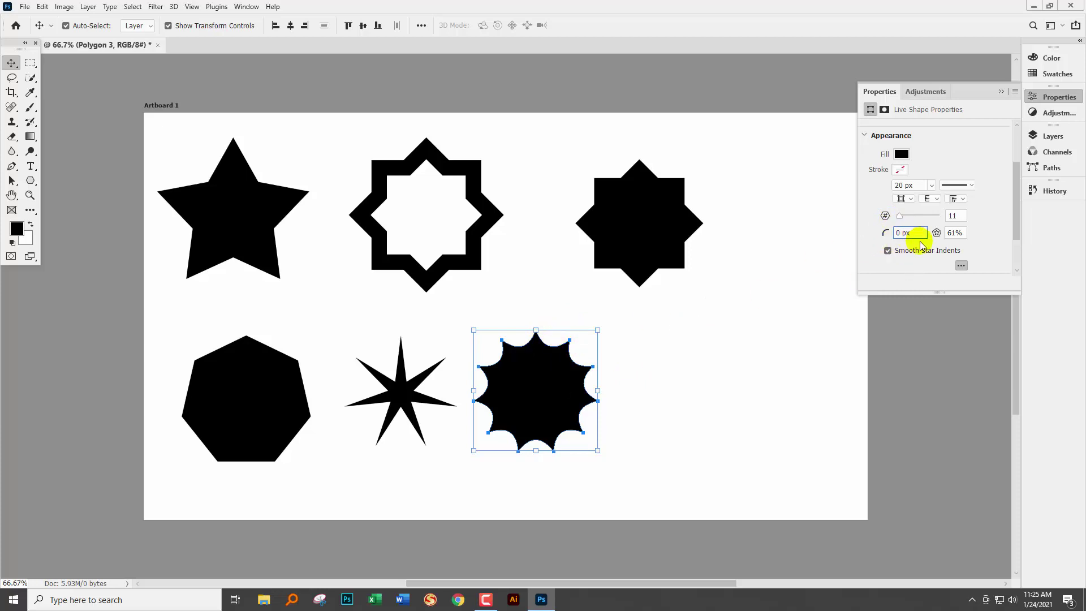
type("20")
key("Return")
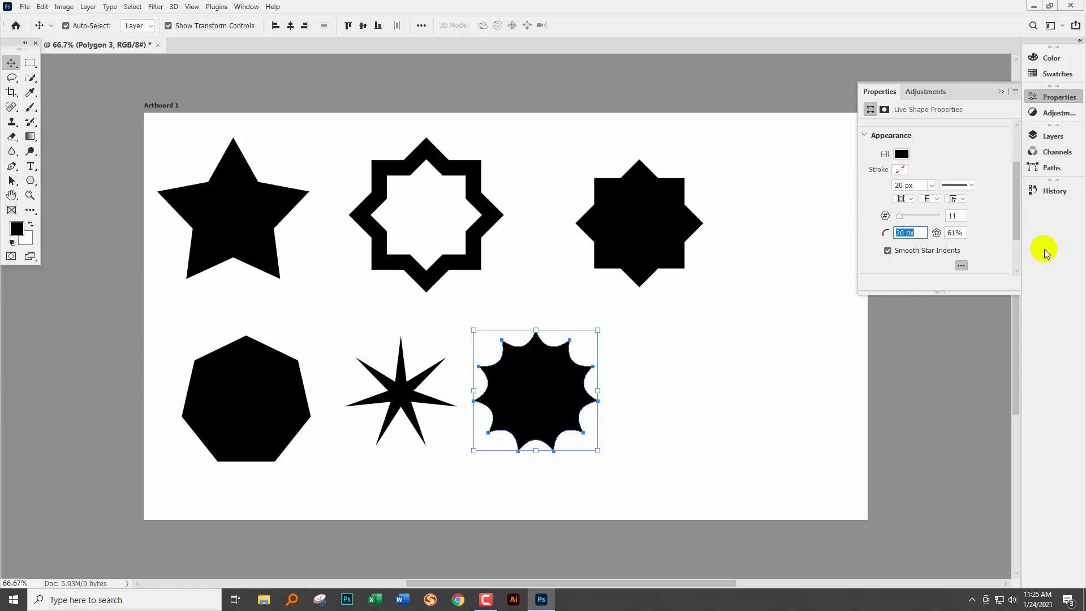
left_click(957, 233)
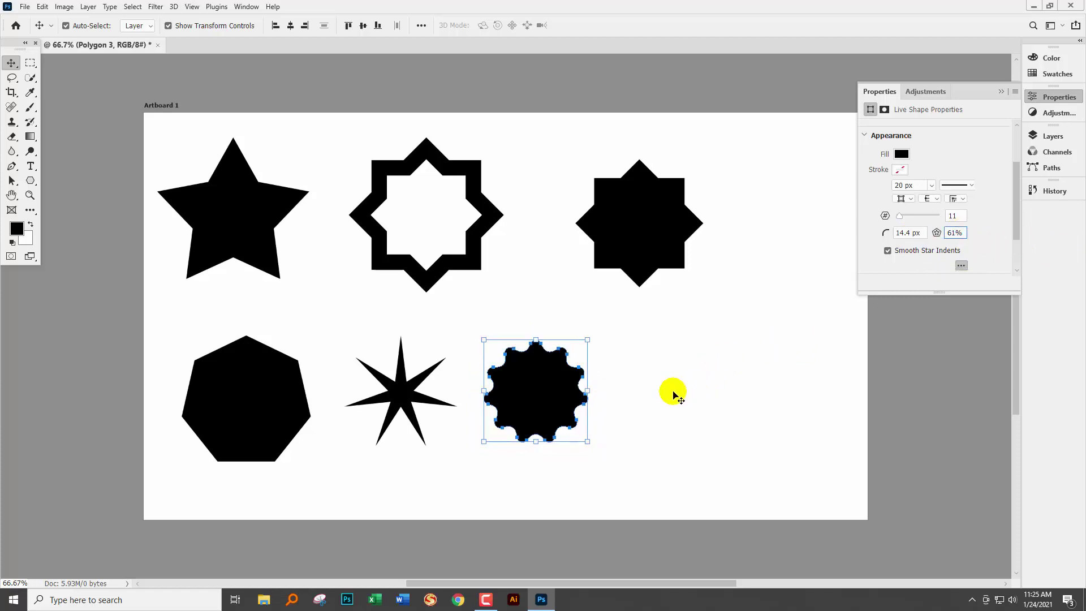
left_click(650, 414)
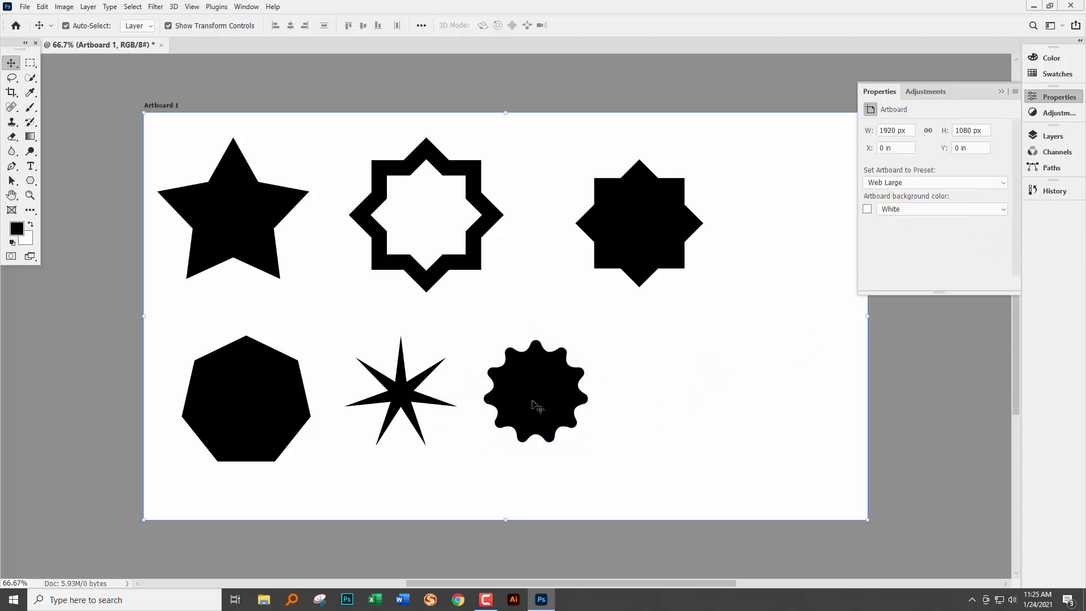
Set the corner radius to 0 px and turn off Smooth Star Indents
left_click(565, 405)
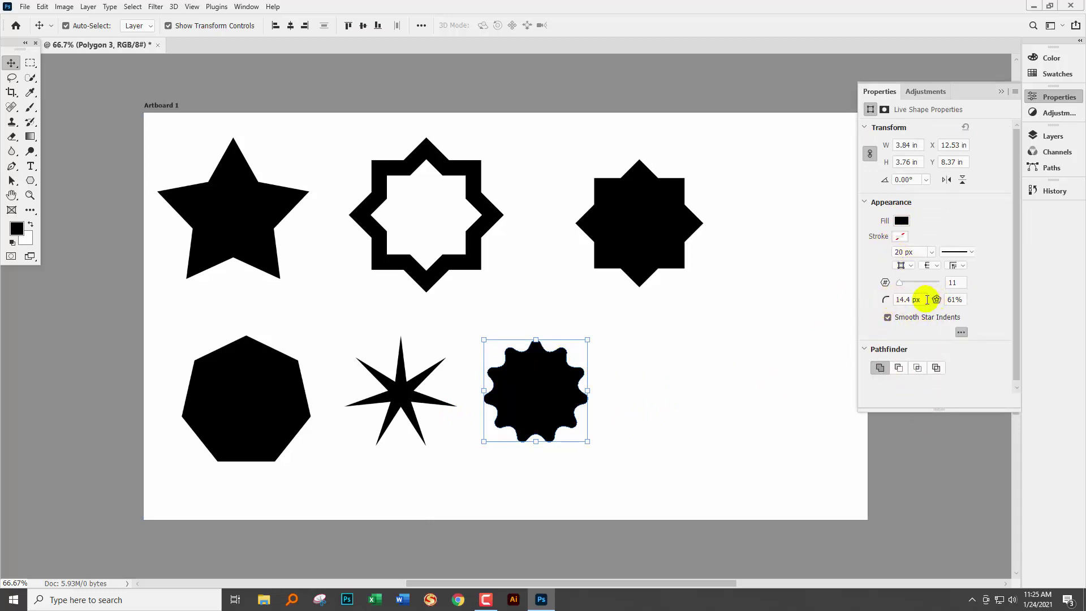
left_click_drag(916, 299, 848, 301)
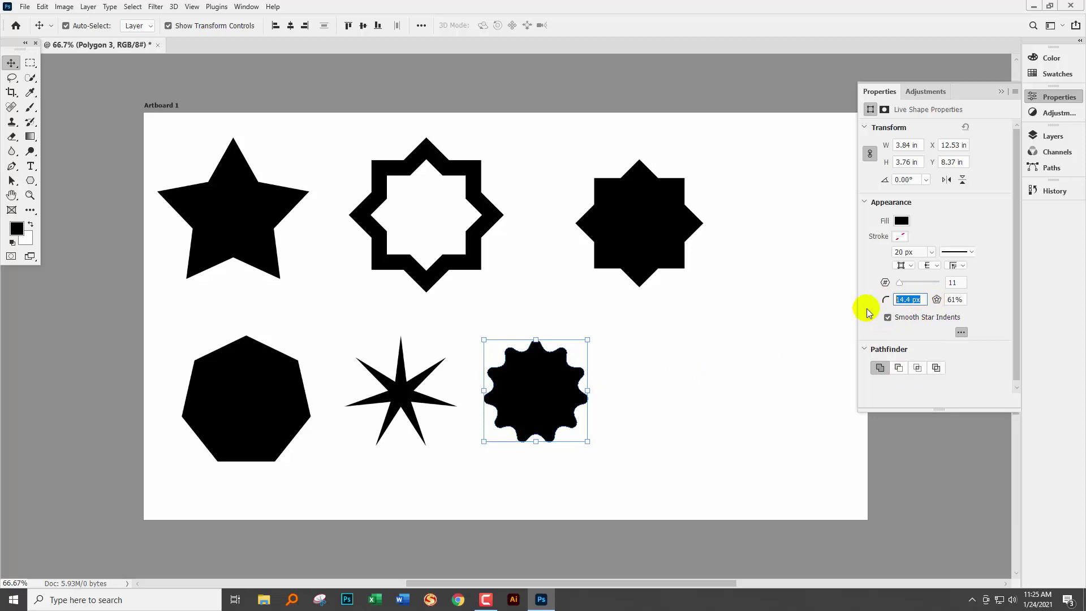
type("0")
key("Tab")
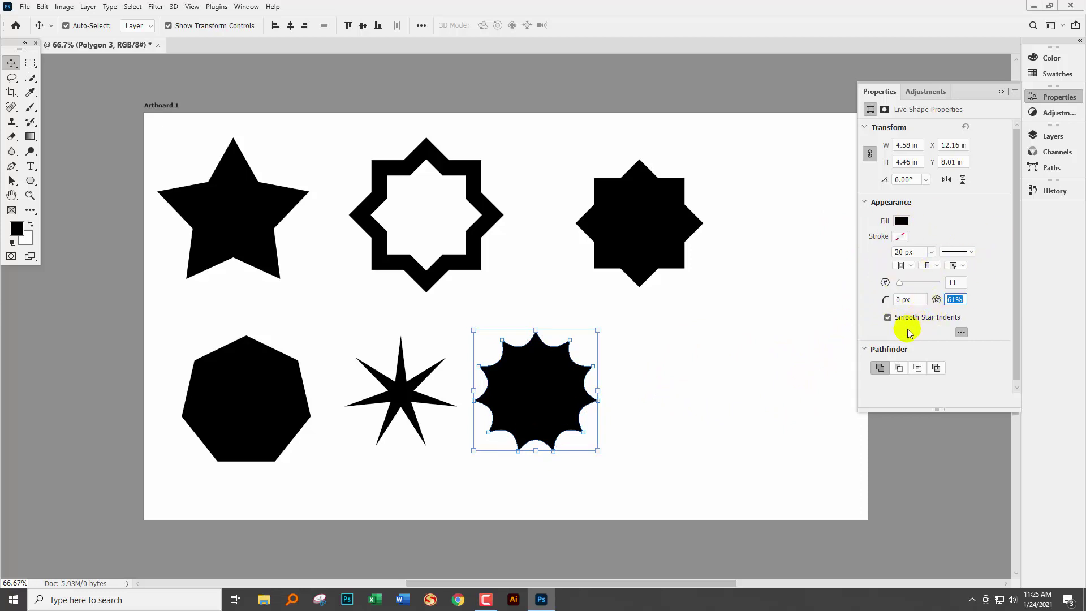
left_click(887, 318)
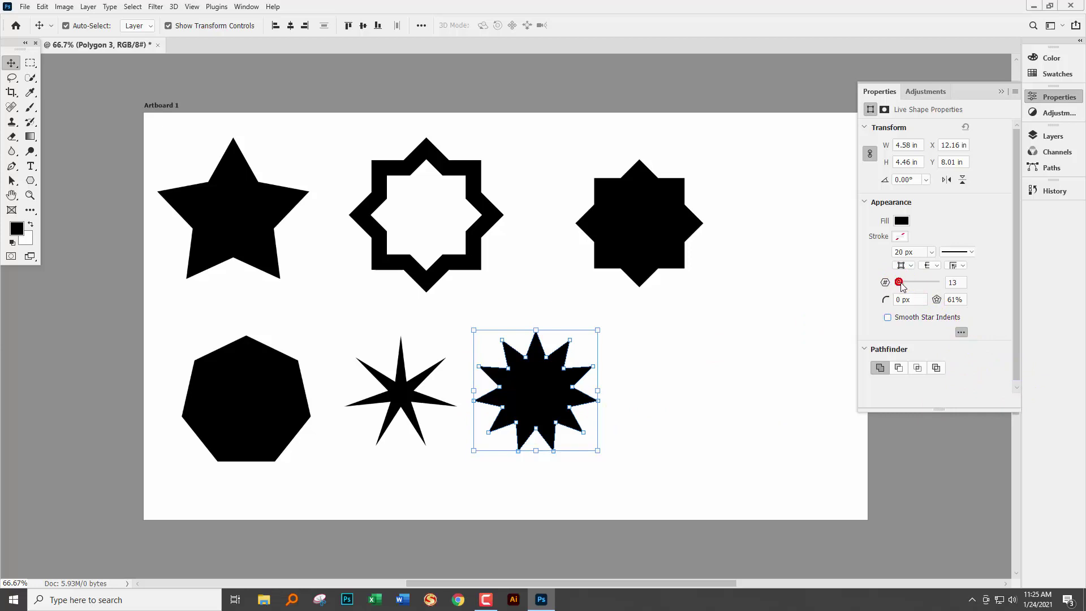
Make it a 13-point star with an 81% indent, then close the Properties panel
left_click_drag(901, 285, 903, 284)
left_click(955, 301)
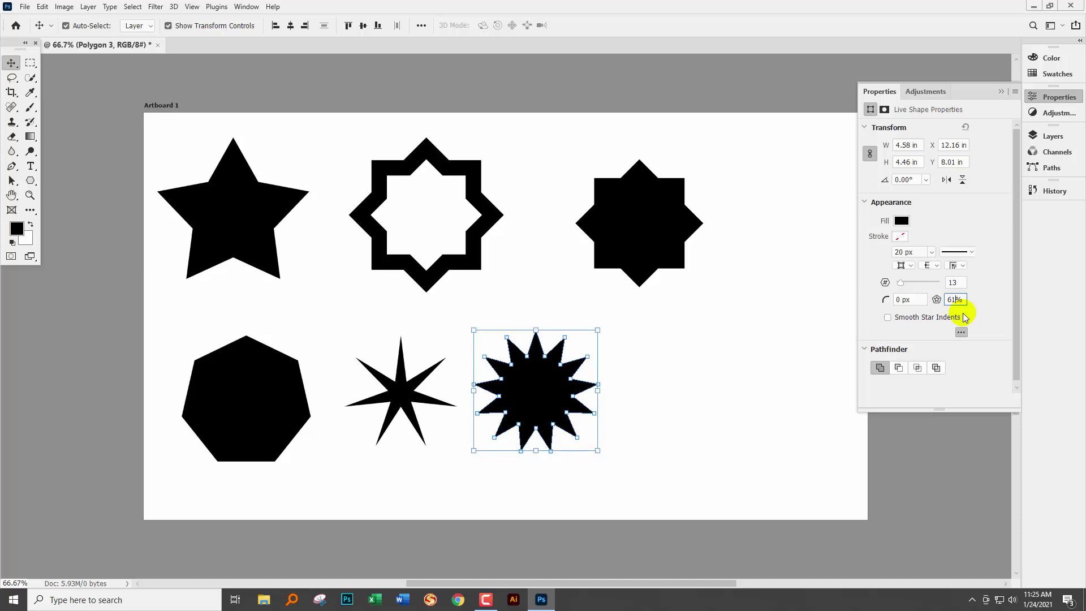
key("shift+Up")
left_click(912, 299)
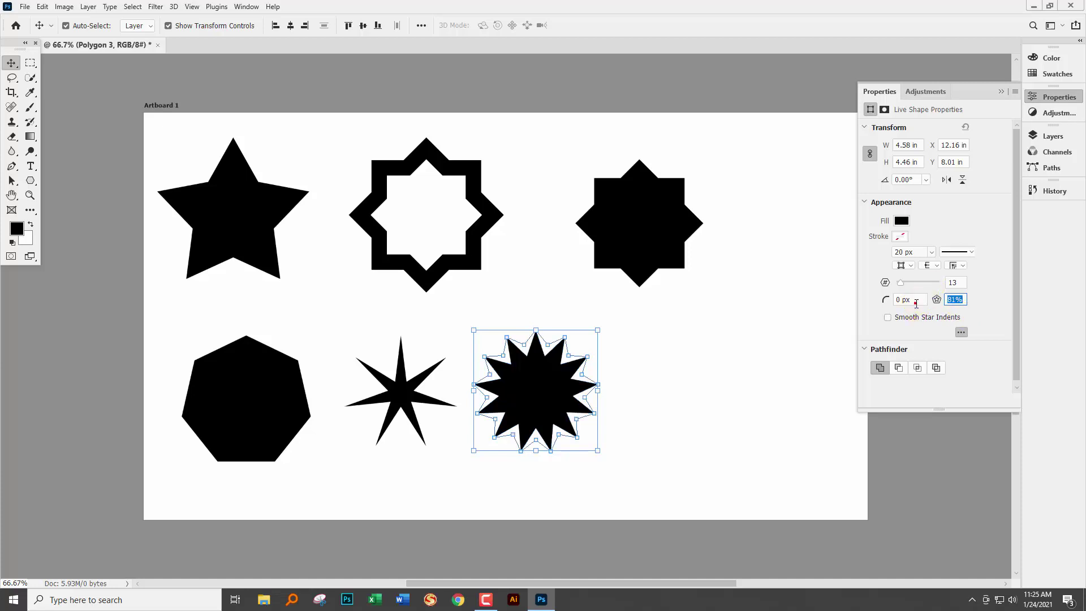
left_click(634, 389)
left_click(589, 417)
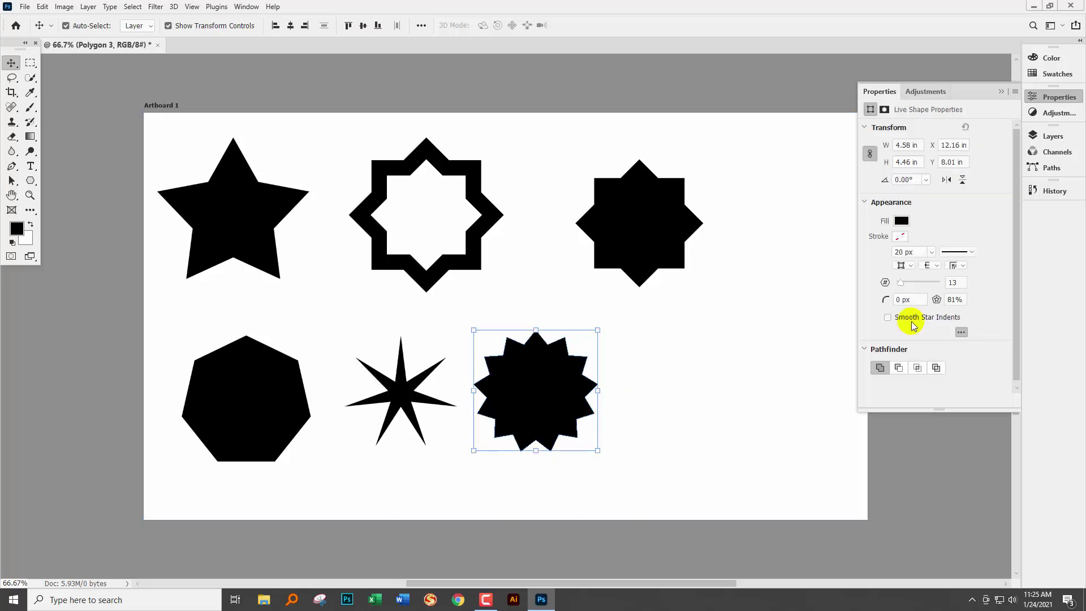
left_click(1001, 91)
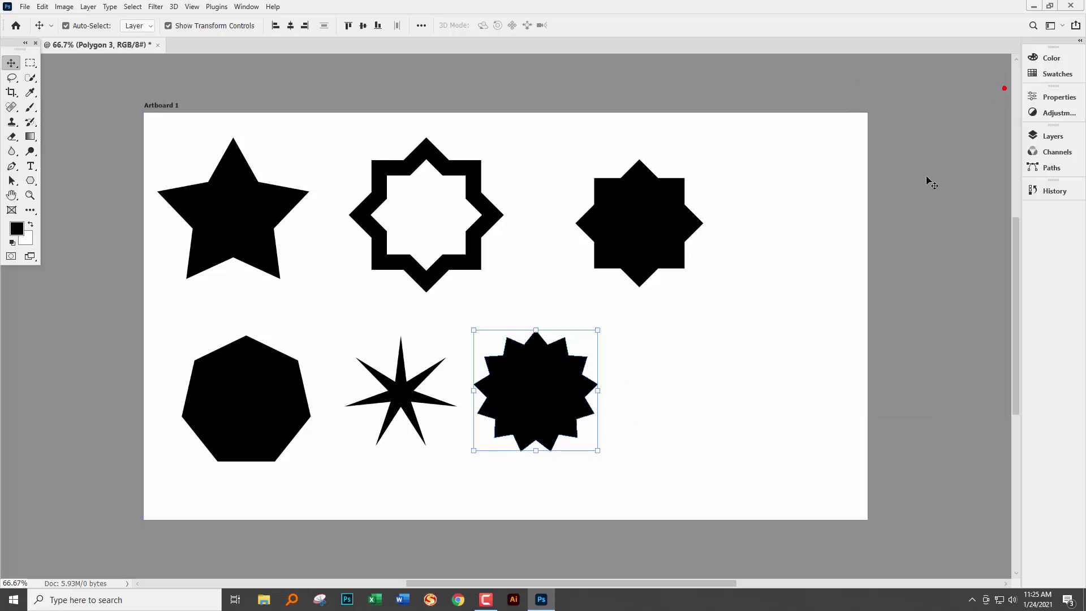
Select and then deselect Artboard 1 so no selection boxes remain
left_click(813, 343)
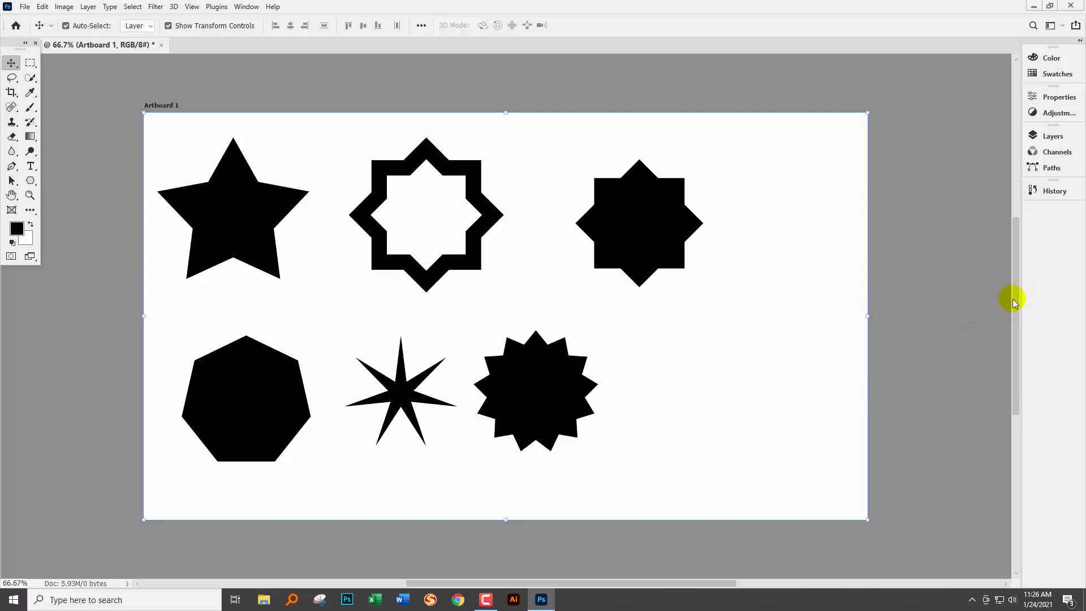
left_click(958, 346)
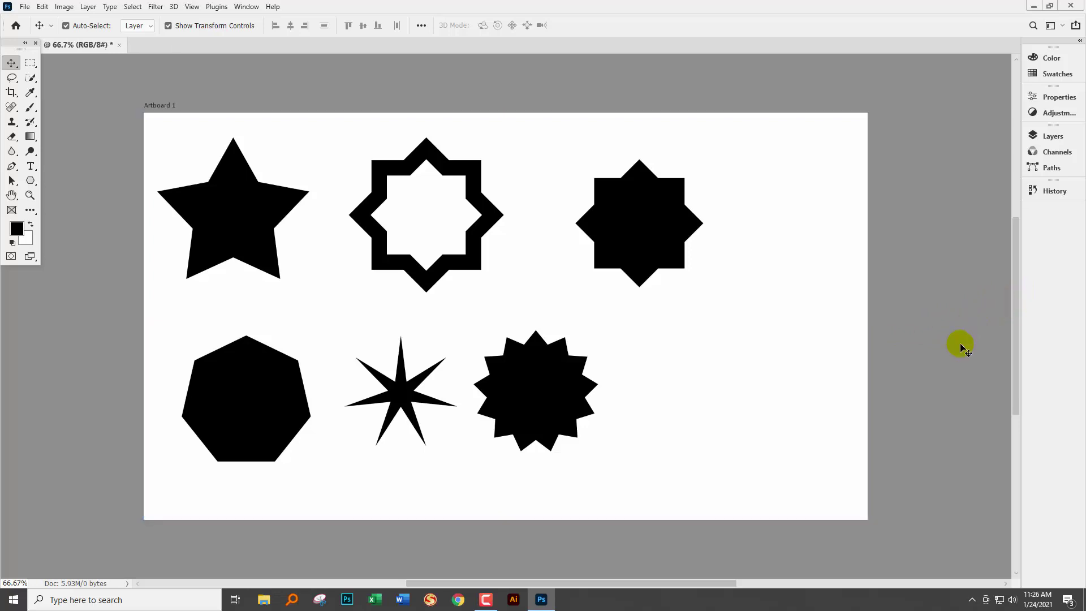